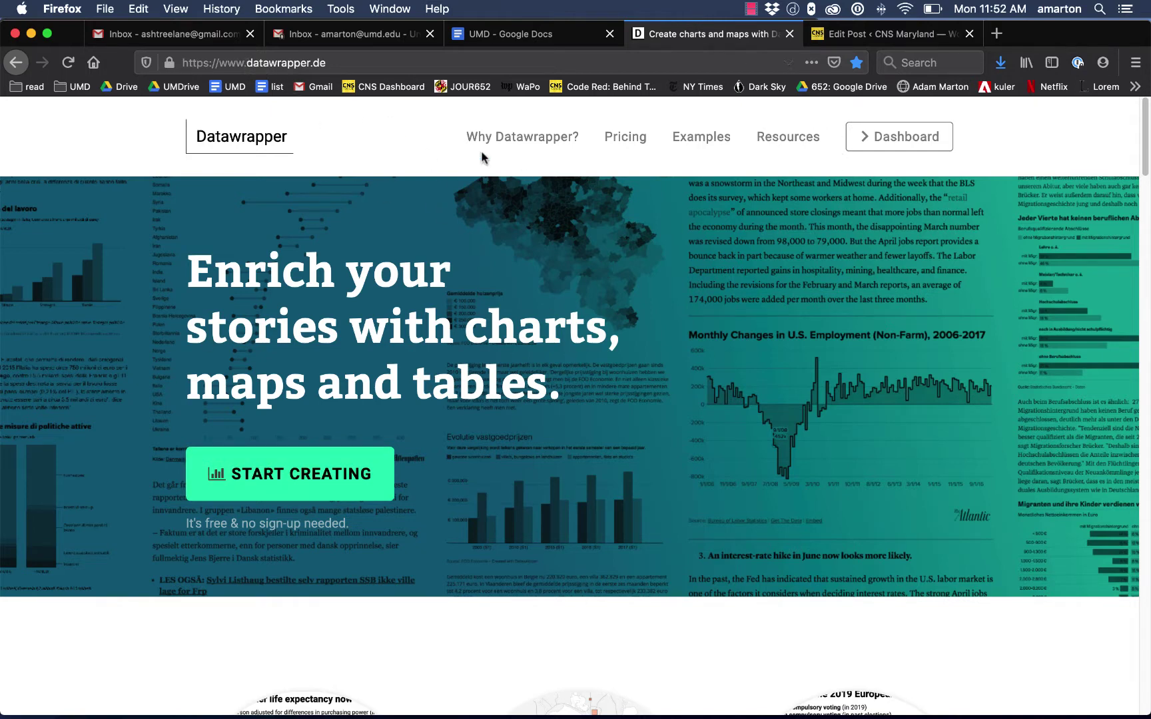
Leave the Datawrapper homepage for the dashboard listing recently edited charts and maps.
click(247, 60)
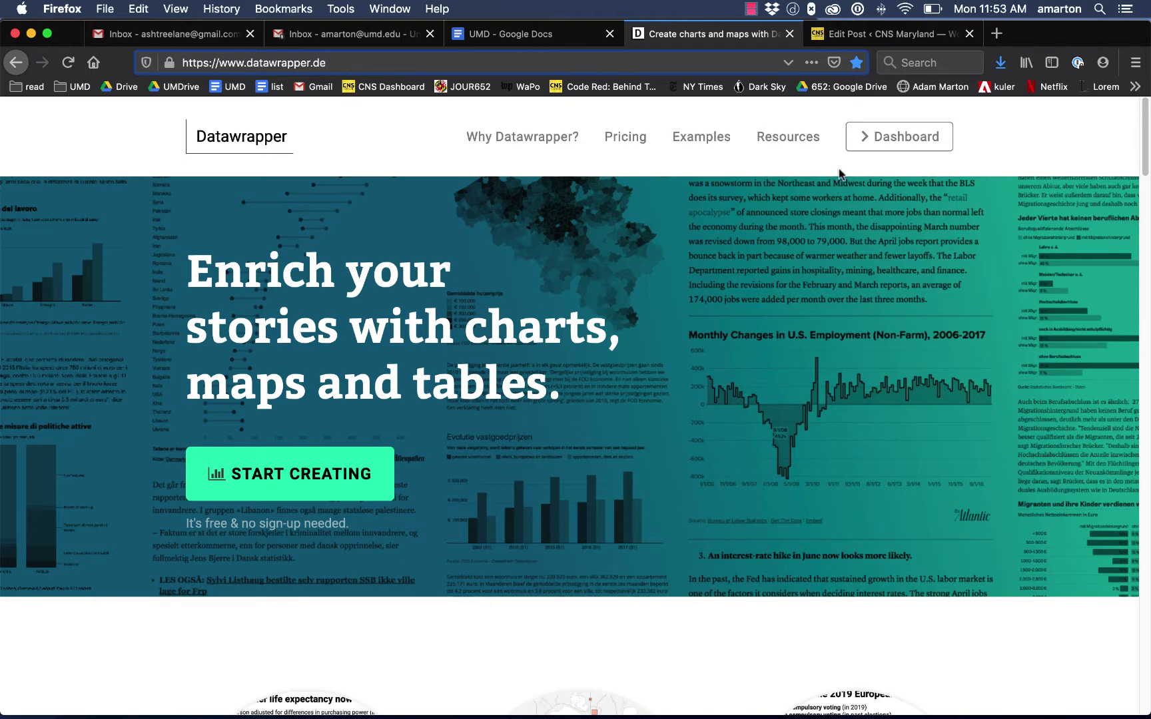
click(877, 150)
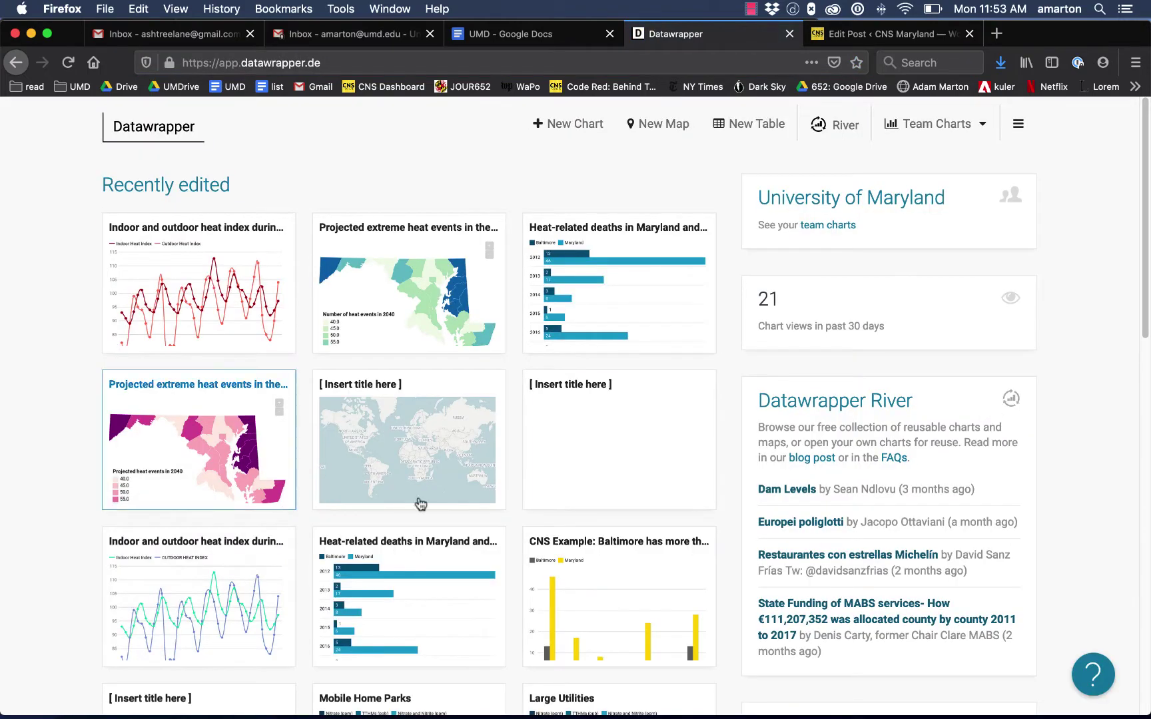
Open the Team Charts list of the team's shared charts.
scroll(125, 548, down, 6)
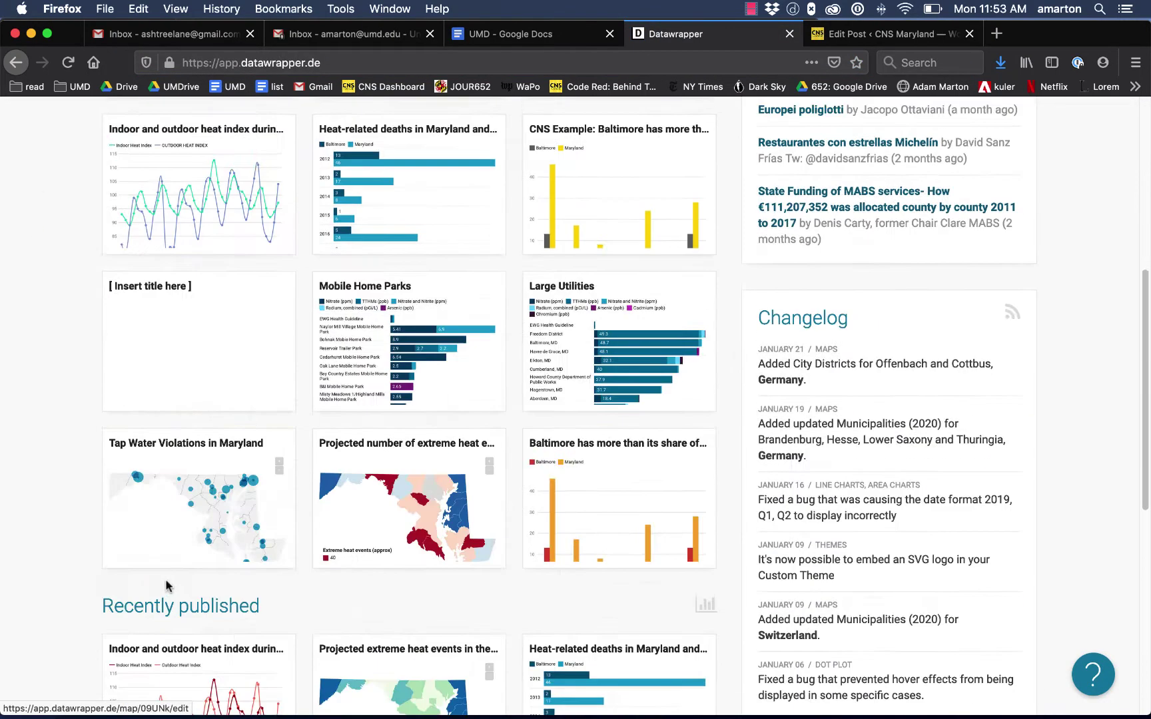
scroll(390, 629, up, 6)
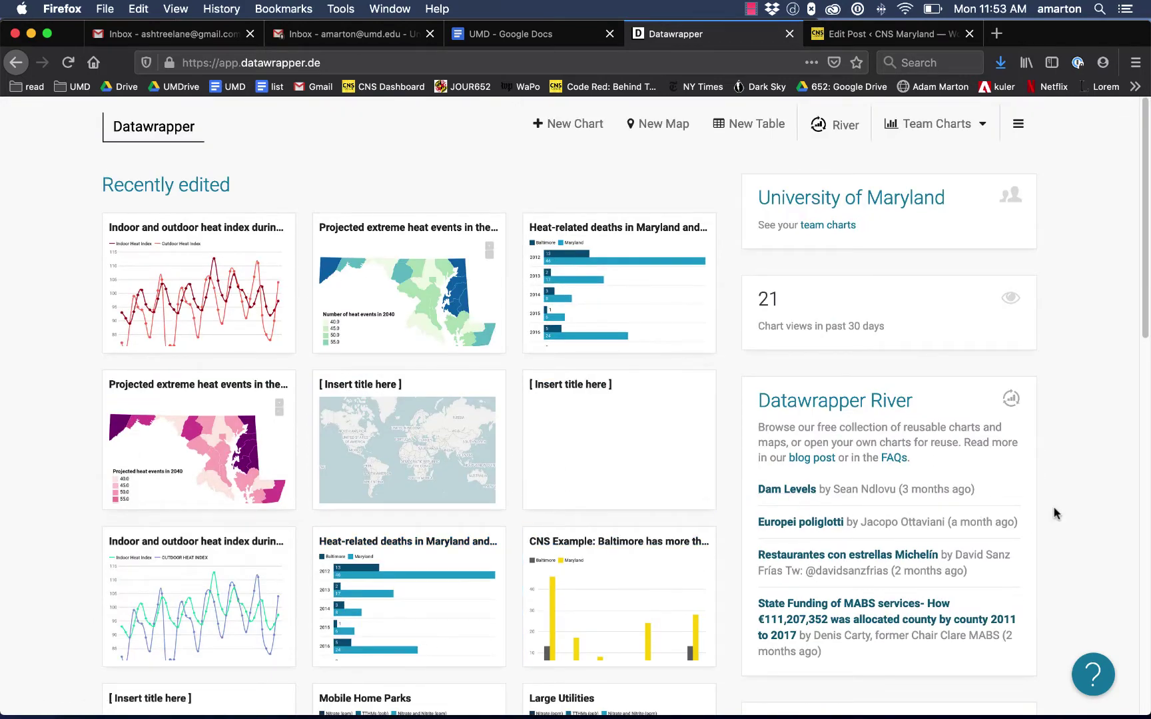
click(960, 128)
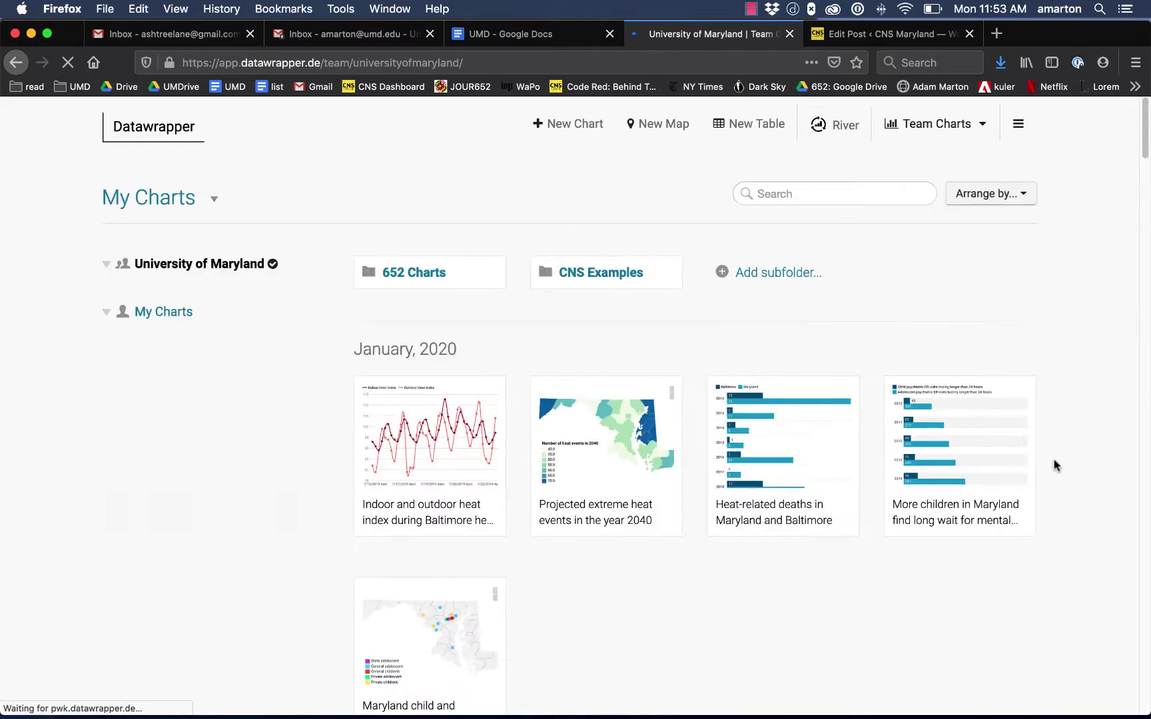
scroll(860, 568, down, 10)
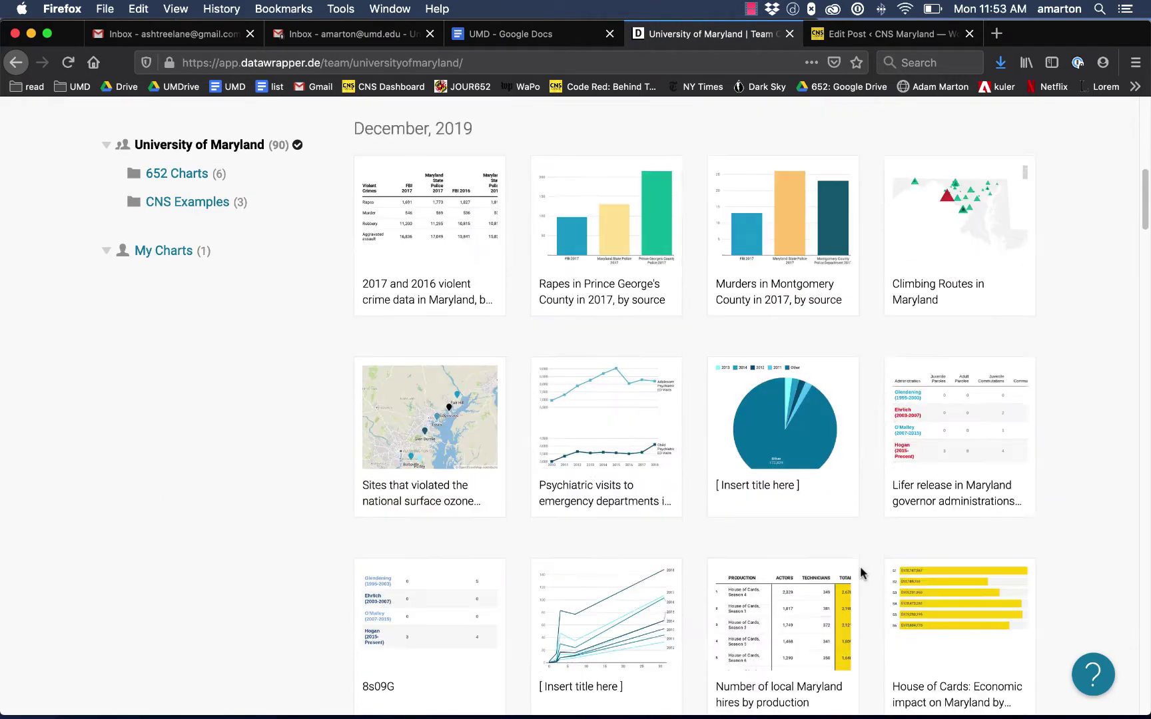
scroll(860, 568, up, 10)
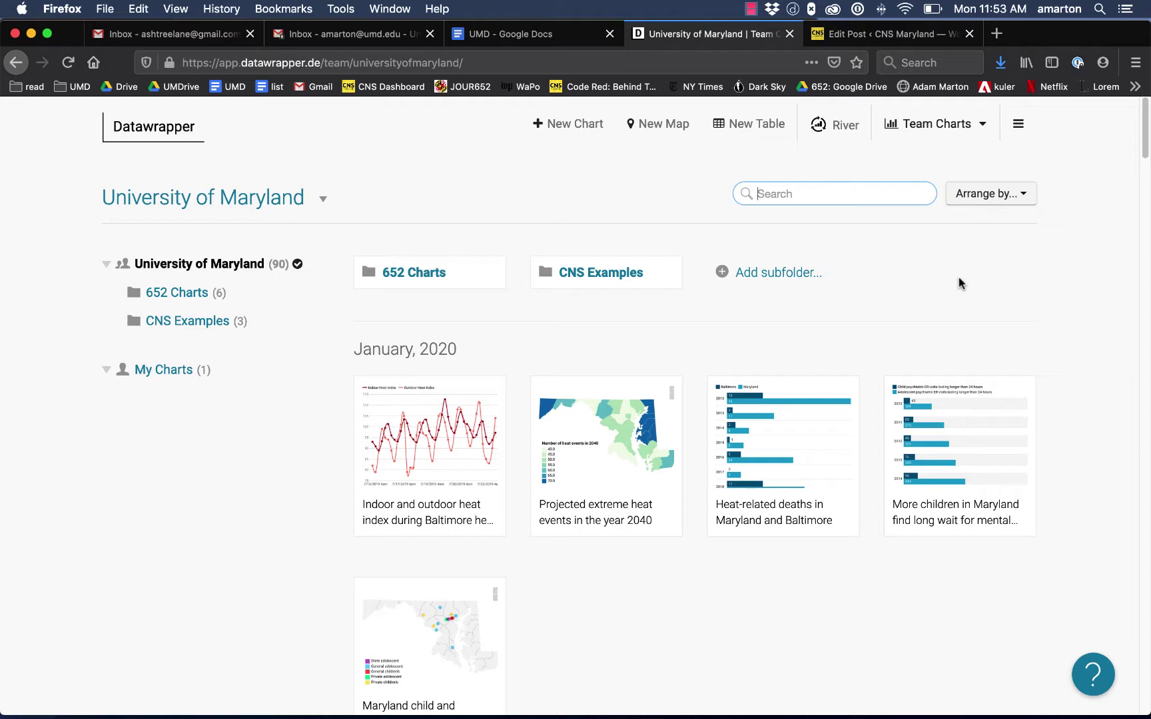
Search the team charts for 'heat' to list the heat-related charts.
text(heat)
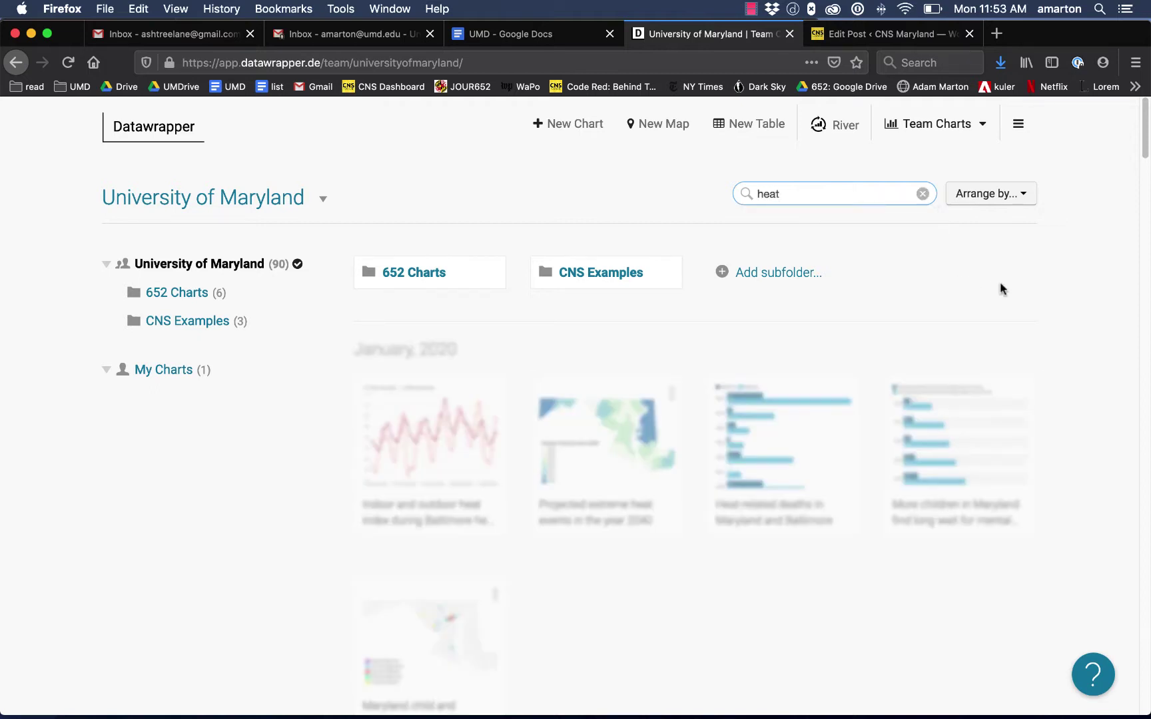
click(1080, 301)
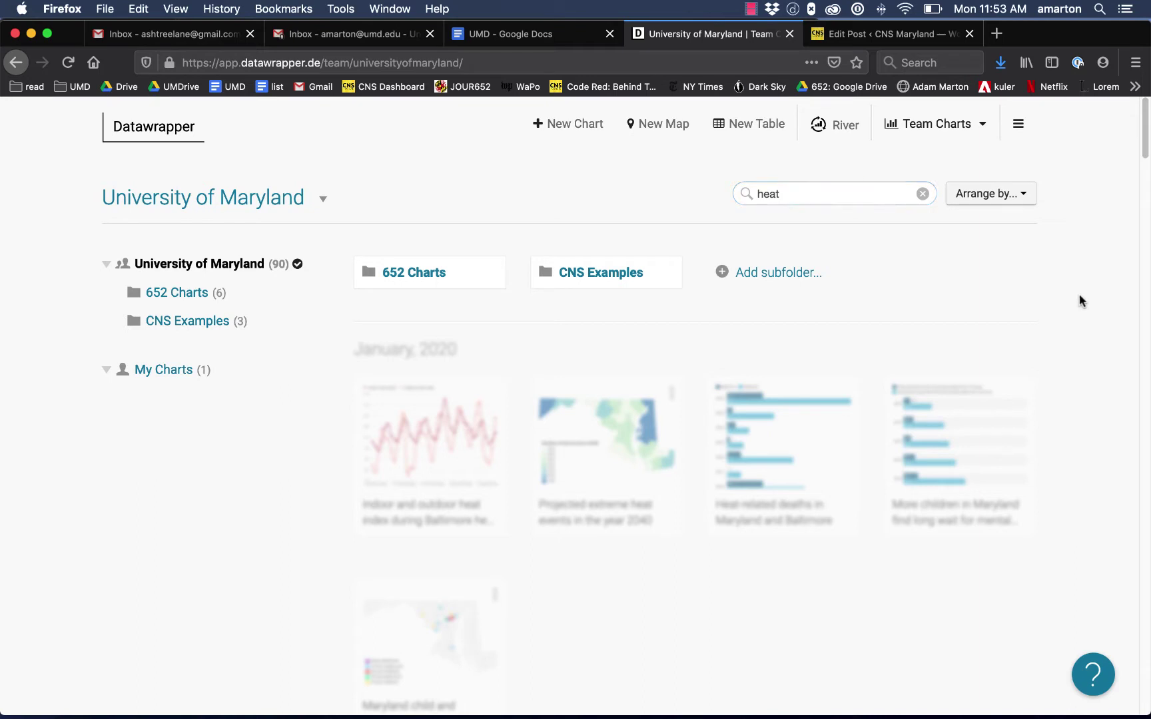
scroll(1078, 301, down, 5)
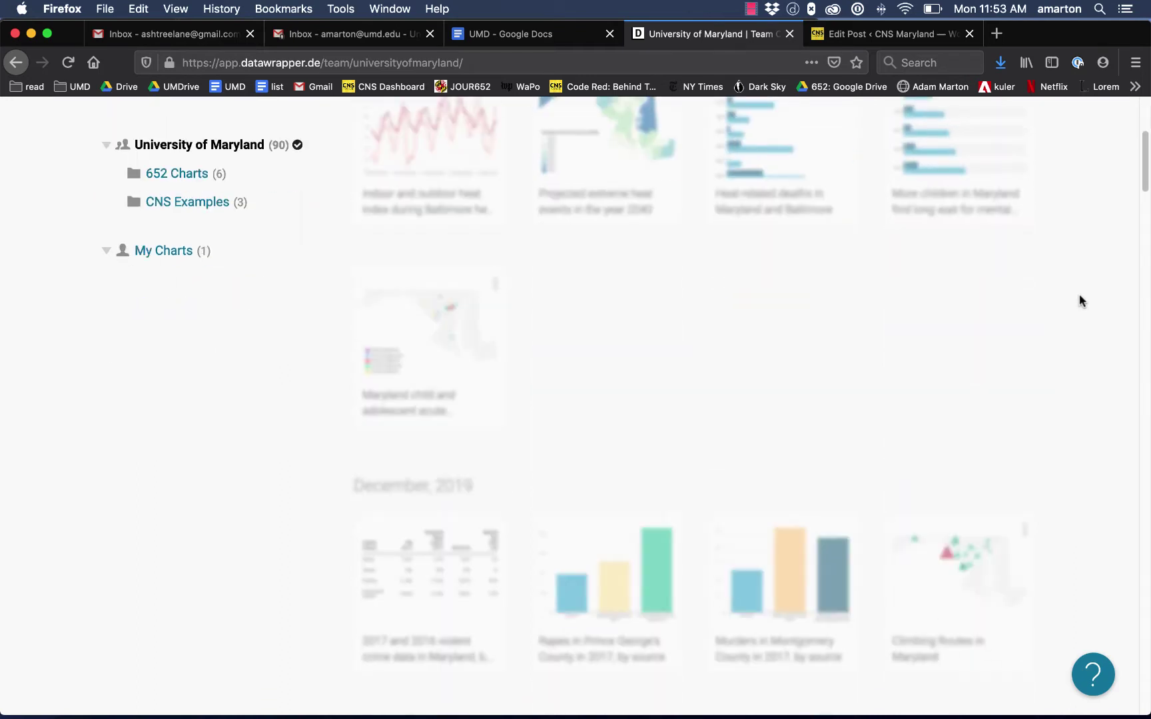
scroll(1078, 300, up, 5)
click(881, 199)
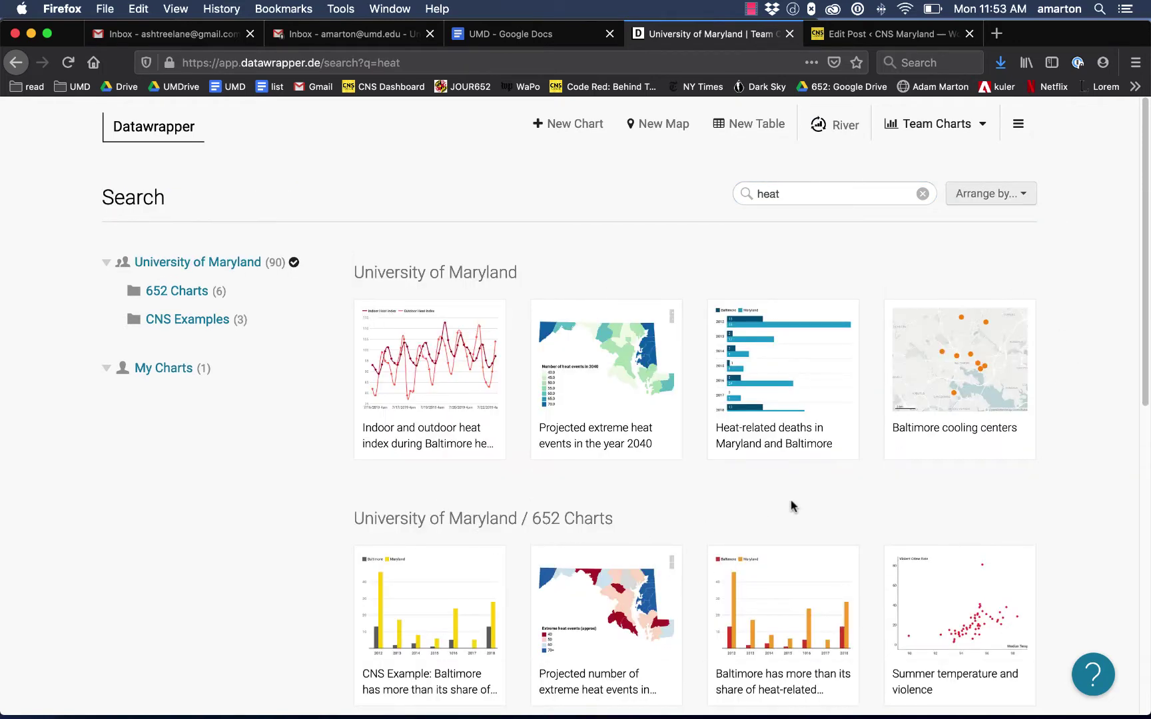
Open the Baltimore indoor/outdoor heat-index chart for editing at the Publish & Embed step.
click(459, 377)
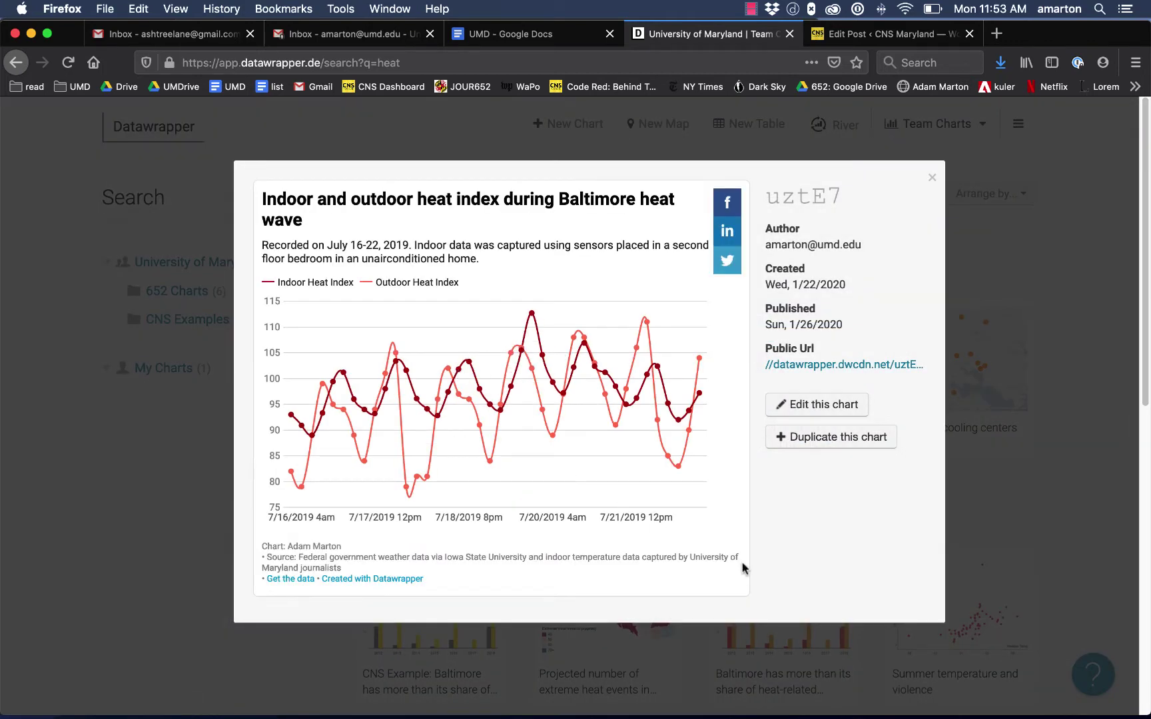
click(826, 413)
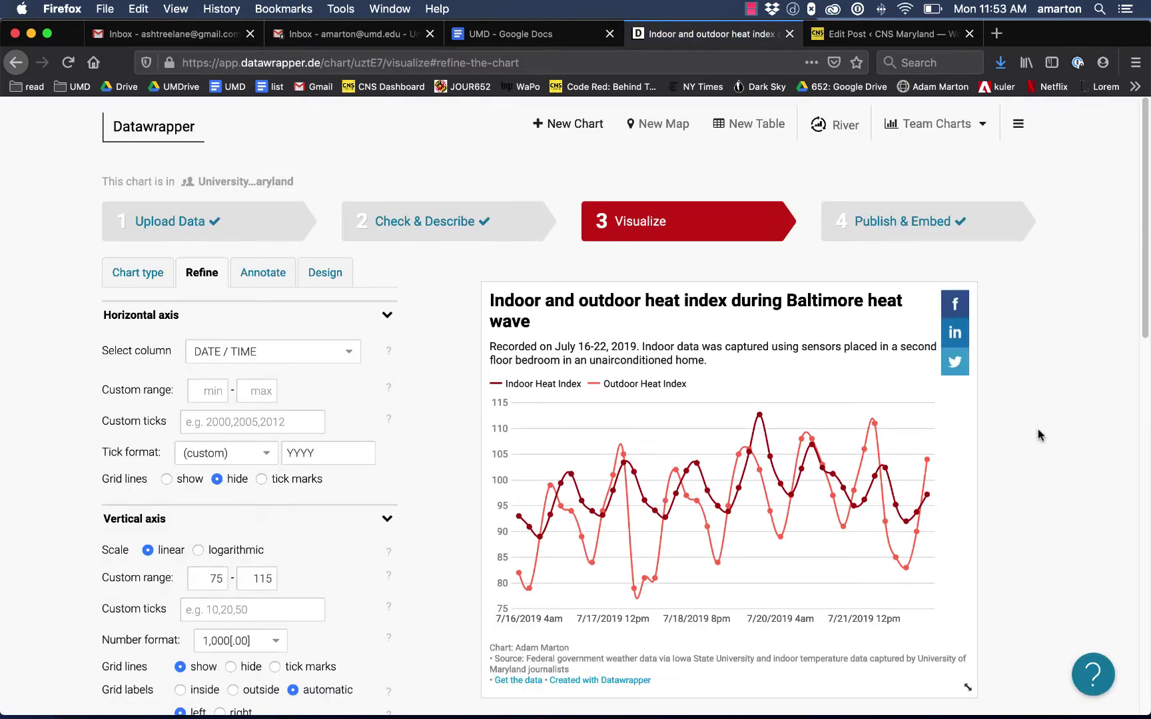
click(919, 223)
Re-publish the heat-index chart as version 3 and bring up the share link's menu.
scroll(1078, 440, down, 1)
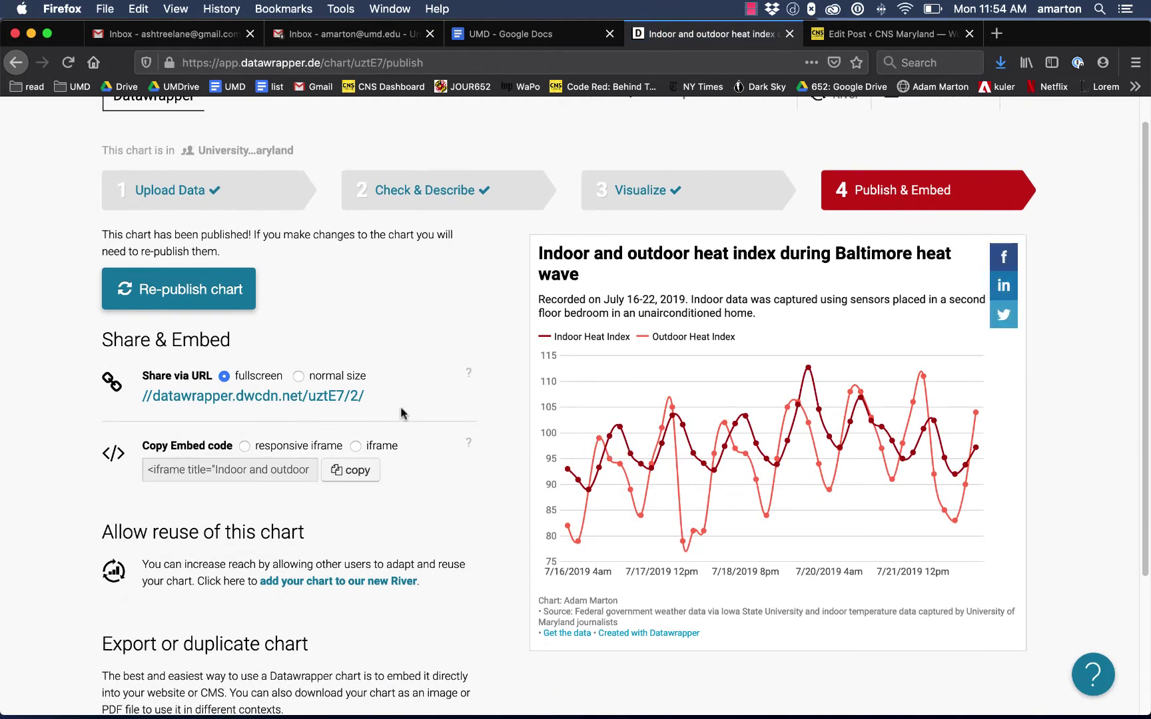
click(225, 299)
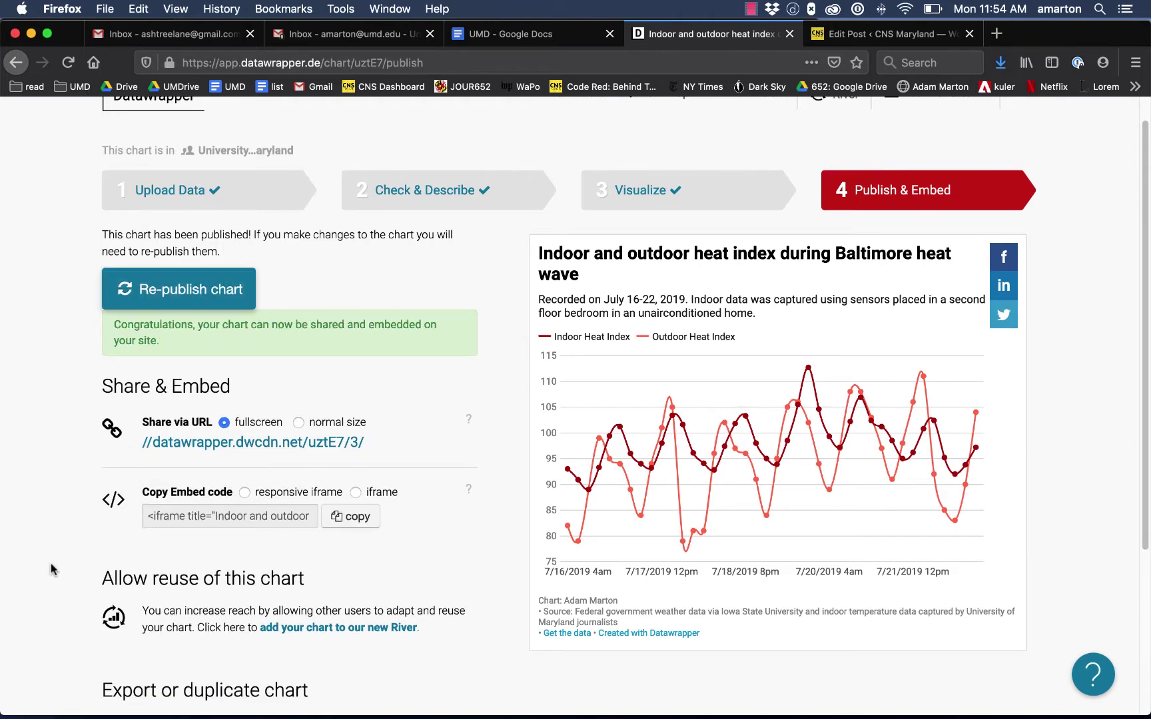
scroll(52, 570, down, 1)
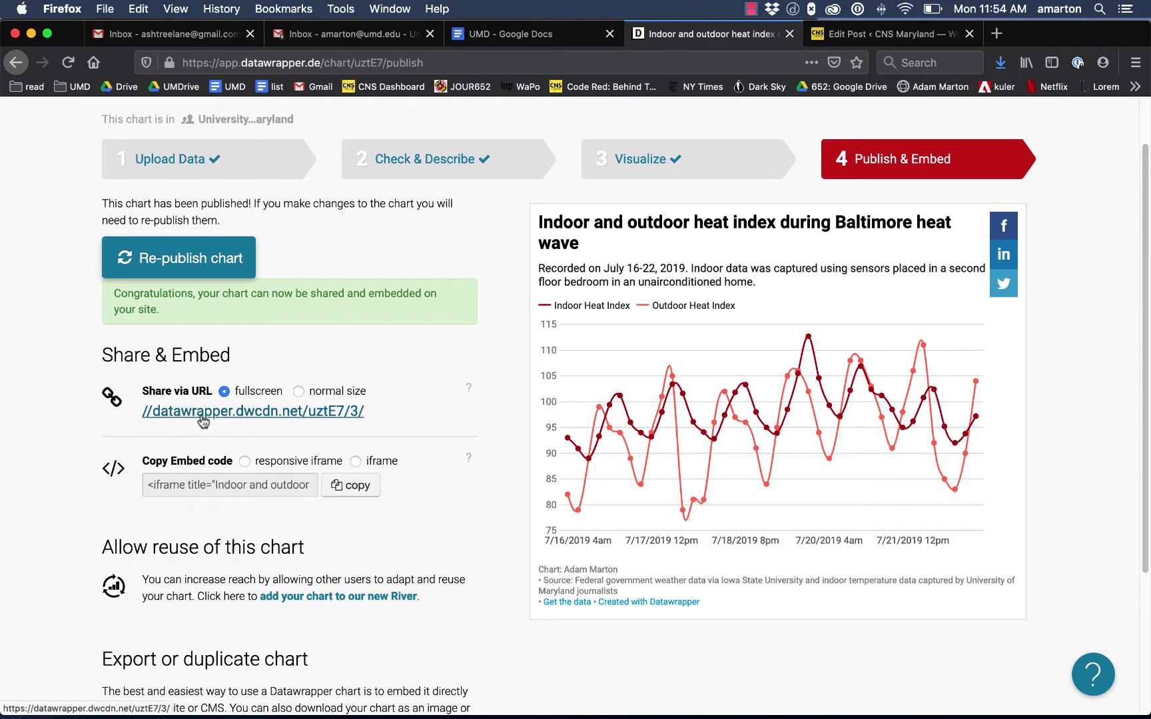
right_click(203, 420)
View the full-screen public chart in a new tab, check its URL, then close it.
click(216, 418)
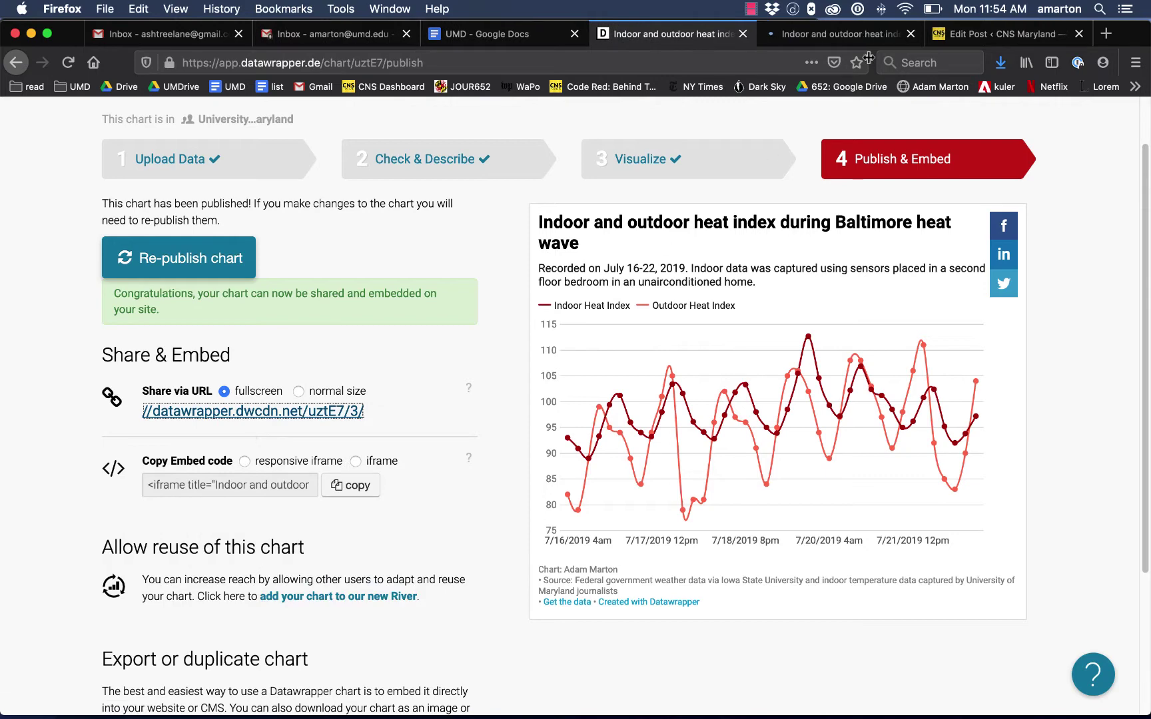
click(842, 34)
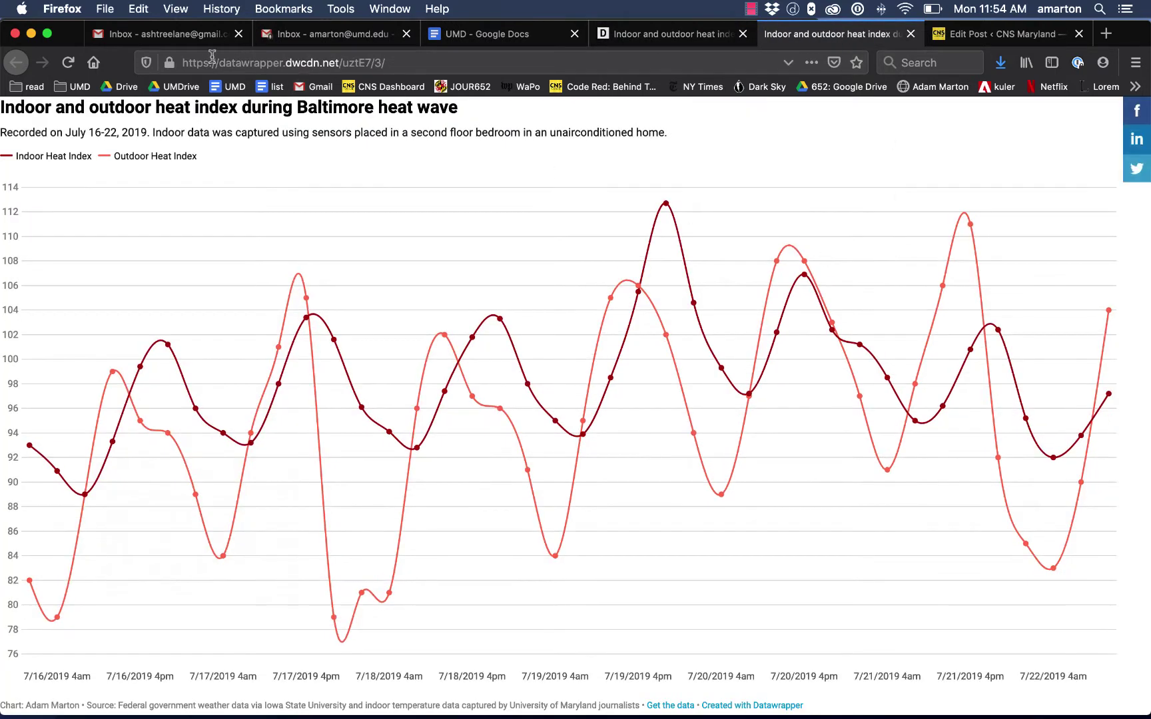
click(209, 58)
click(365, 62)
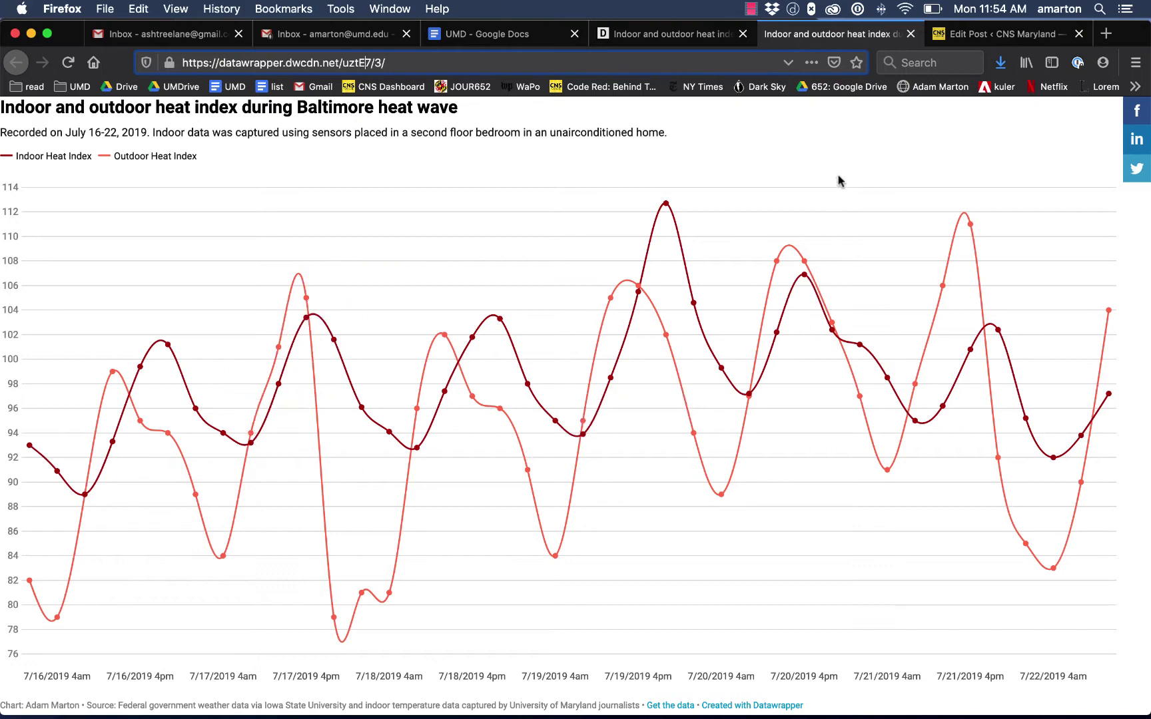
click(911, 34)
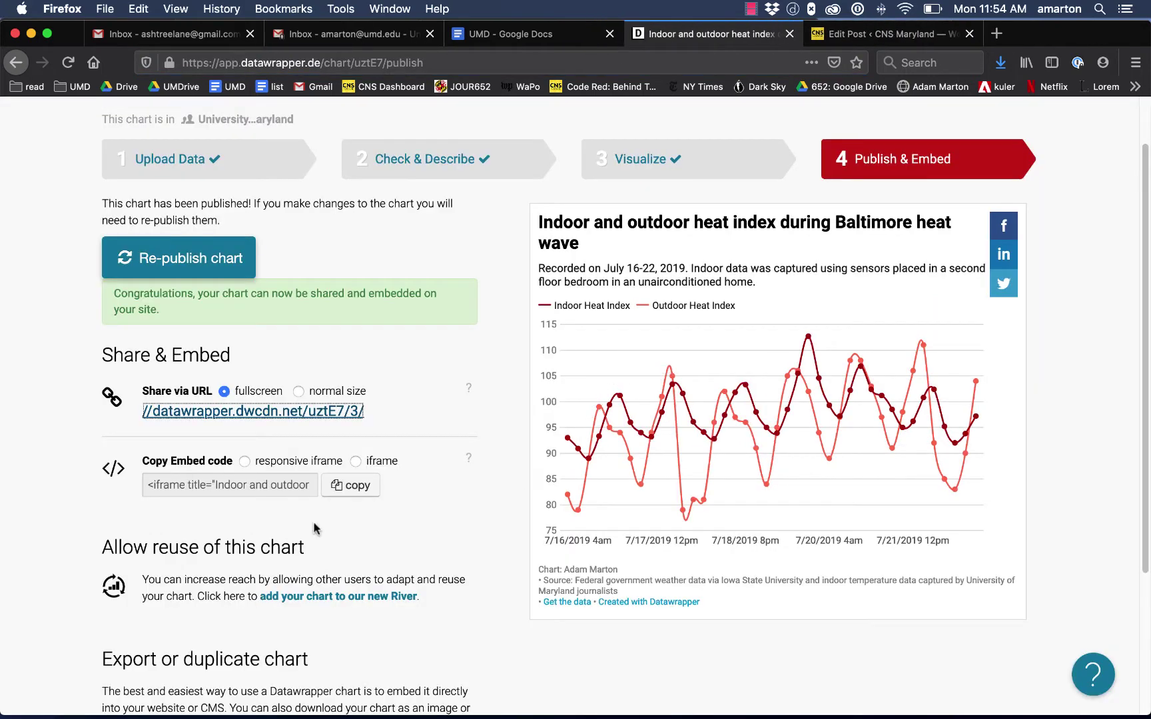
Copy the chart's responsive iframe embed code to the clipboard.
scroll(100, 529, down, 1)
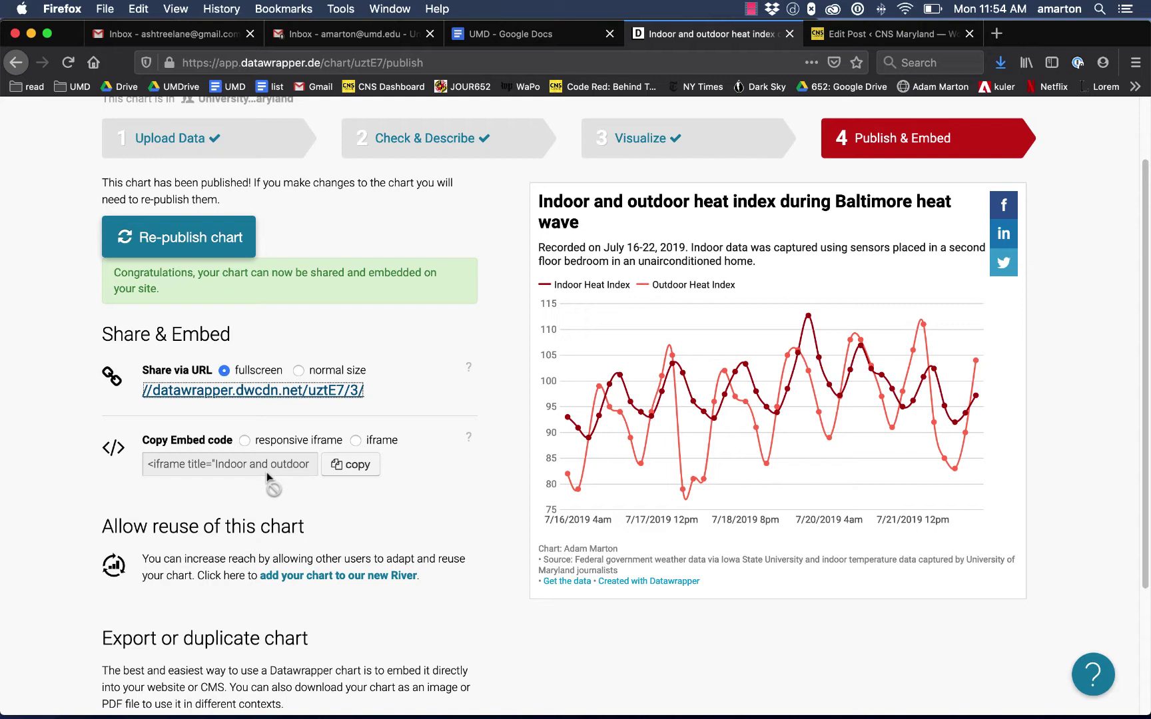
click(244, 442)
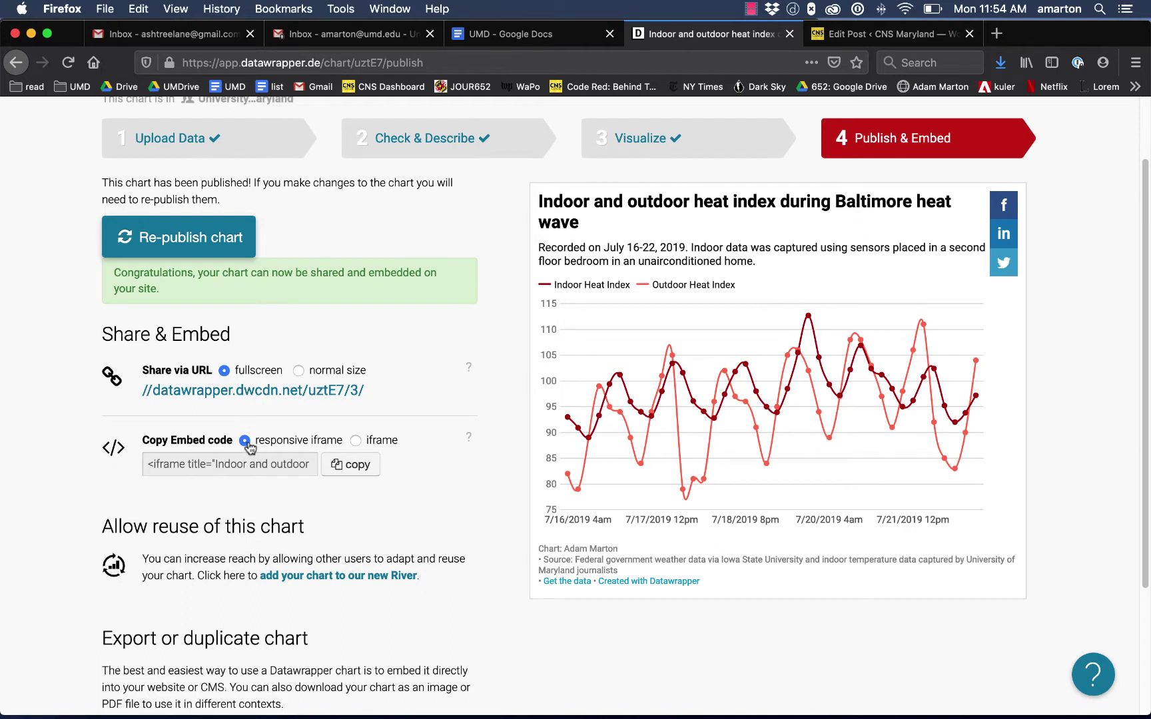
click(246, 442)
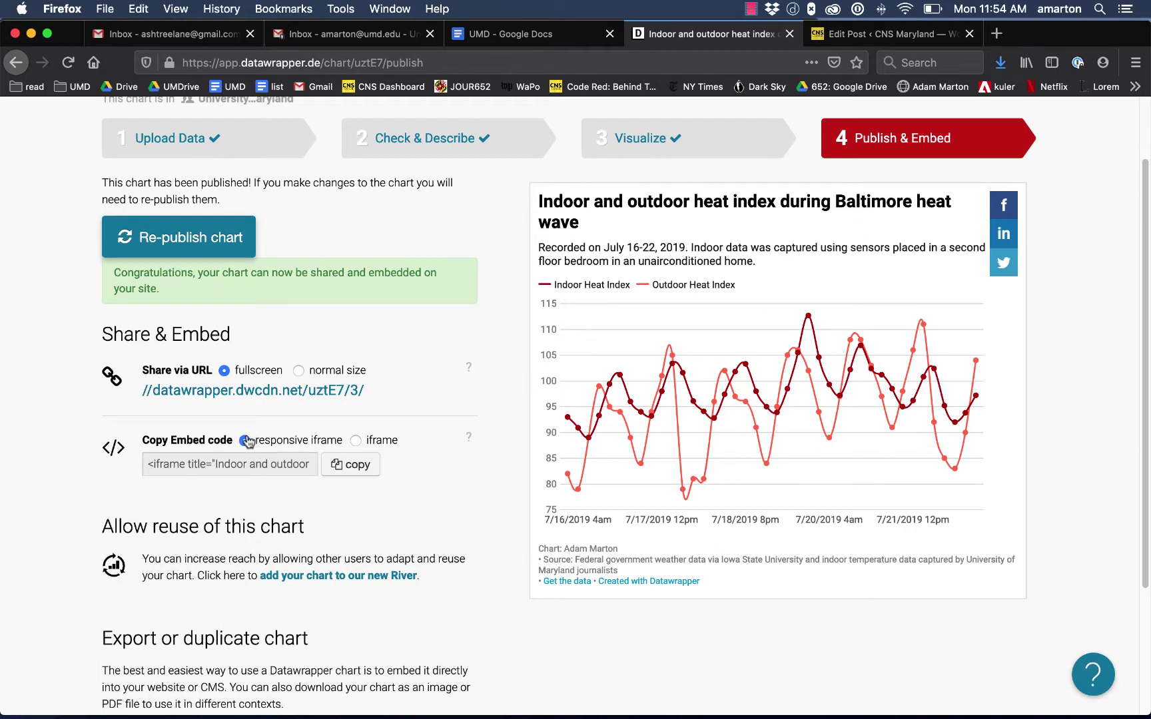
click(357, 466)
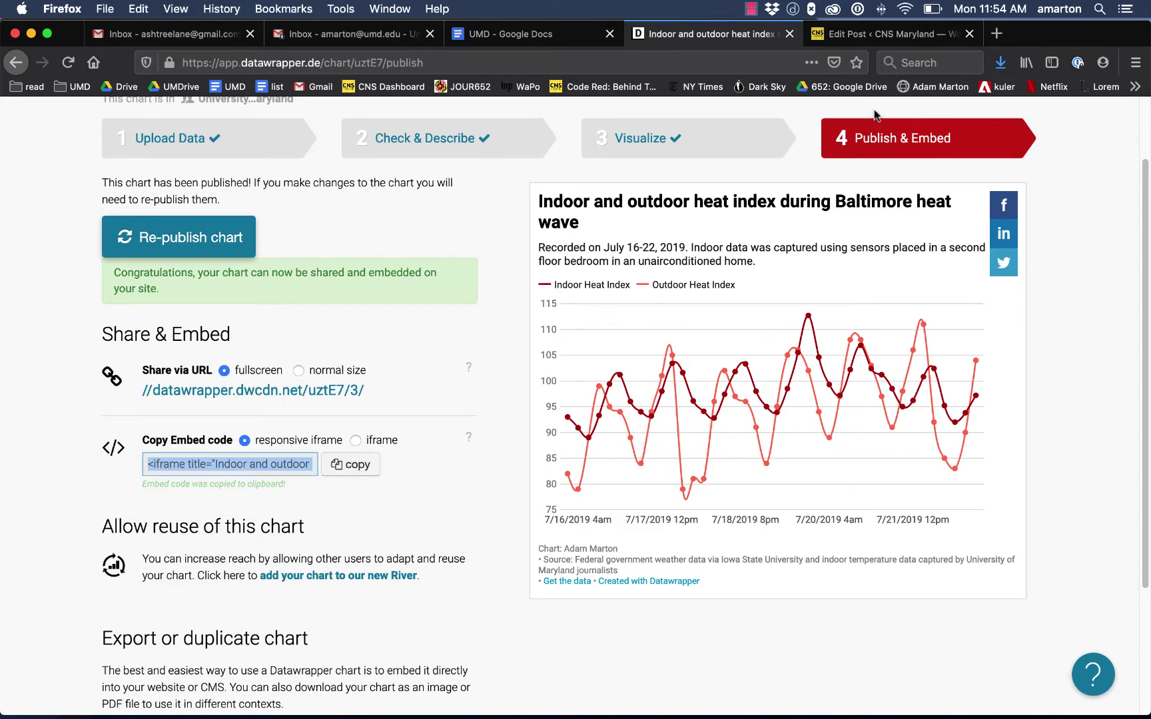
Preview the WordPress draft 'Test story' and scroll through its lorem ipsum text.
click(888, 40)
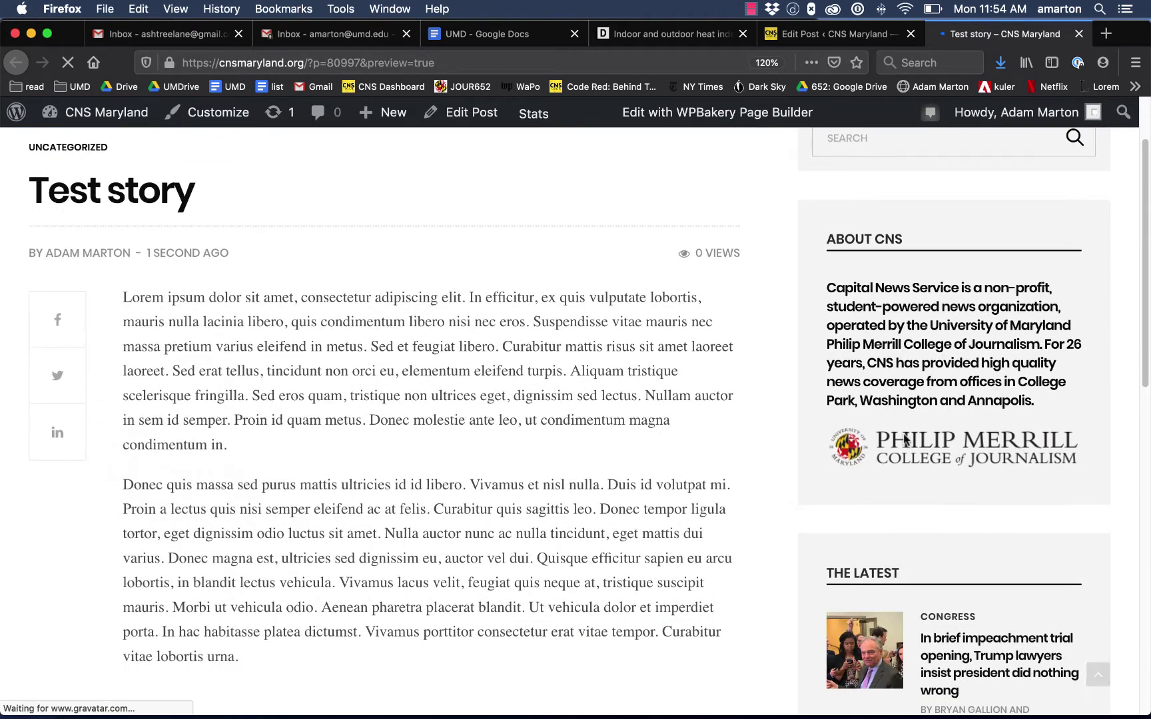
scroll(699, 513, down, 3)
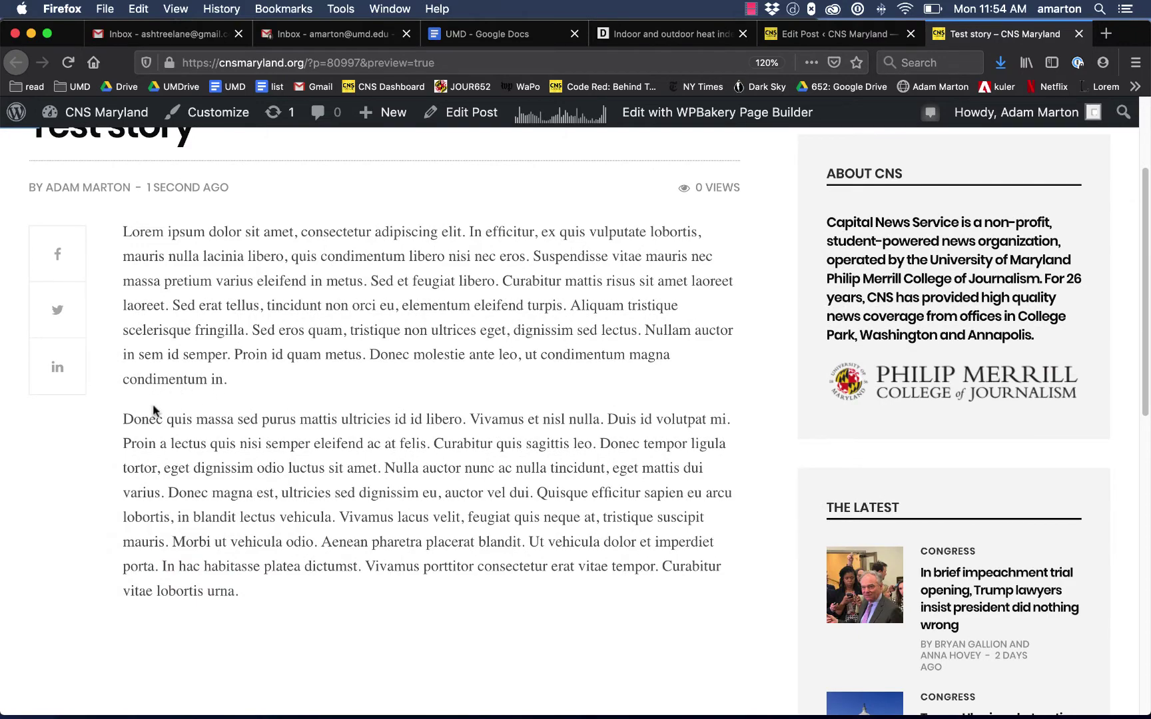
Return to the 'Test story' editor and switch it to the raw HTML Text view.
scroll(192, 421, up, 3)
click(832, 34)
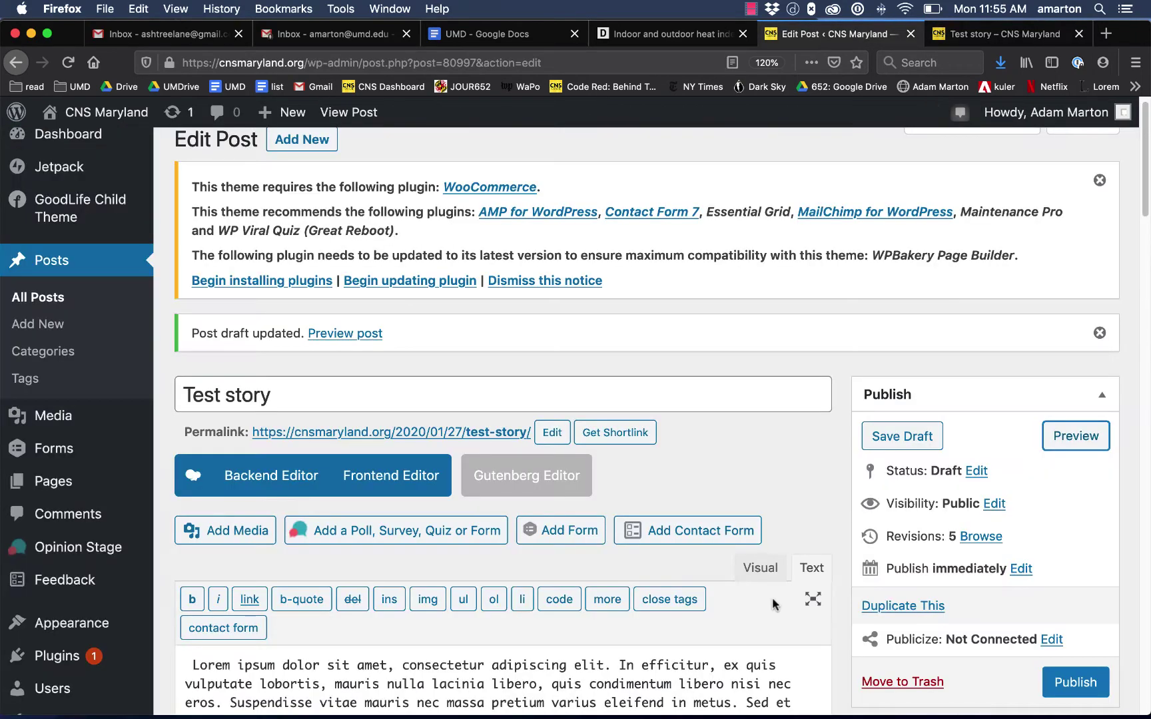
scroll(773, 597, down, 4)
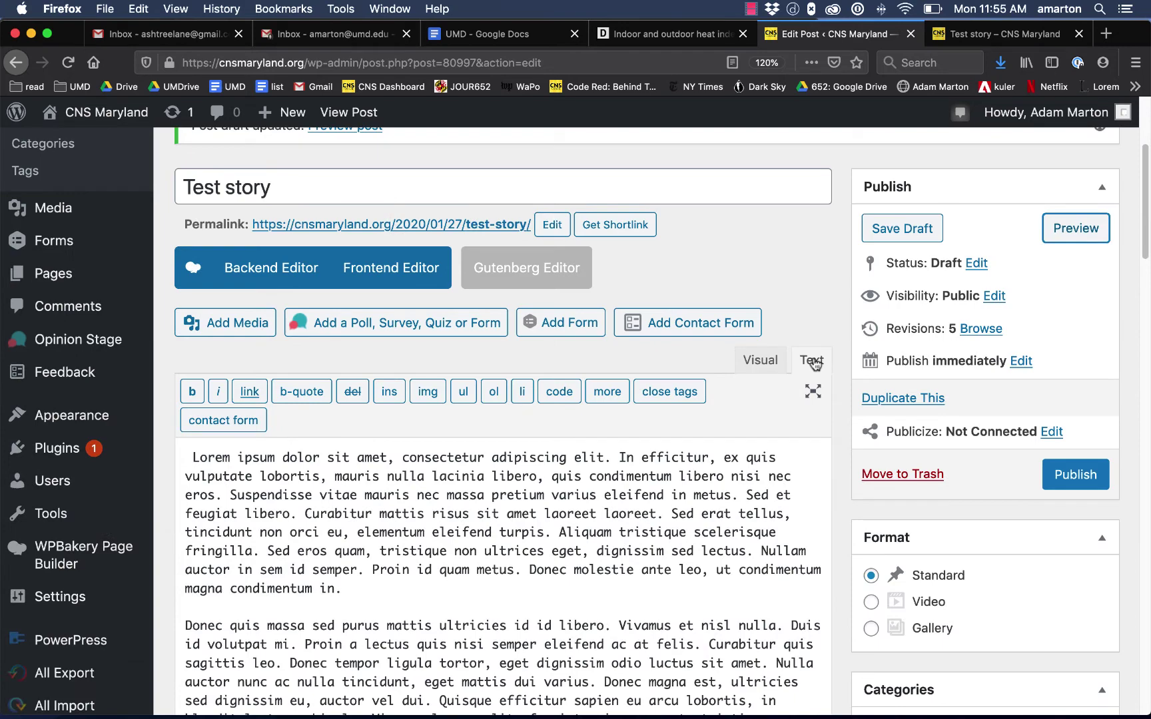
click(761, 361)
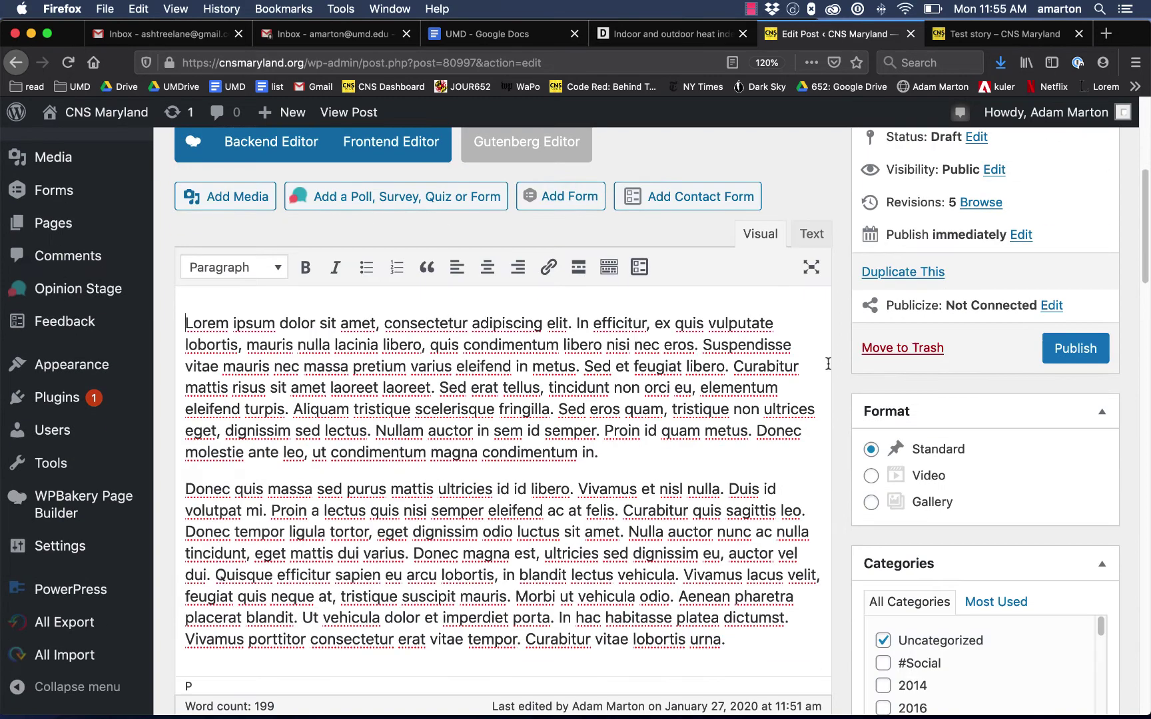
click(811, 233)
Paste the Datawrapper iframe embed code between the two paragraphs and save the draft.
click(604, 487)
key(Return)
key(Return)
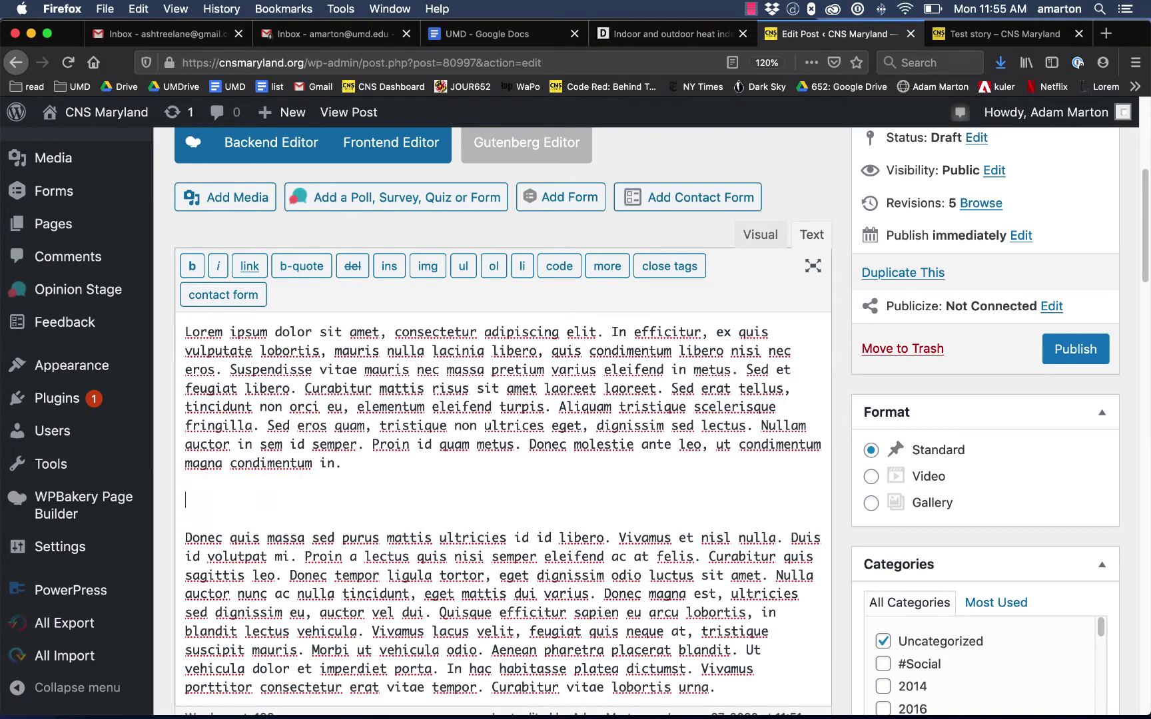
key(super+v)
scroll(717, 541, down, 2)
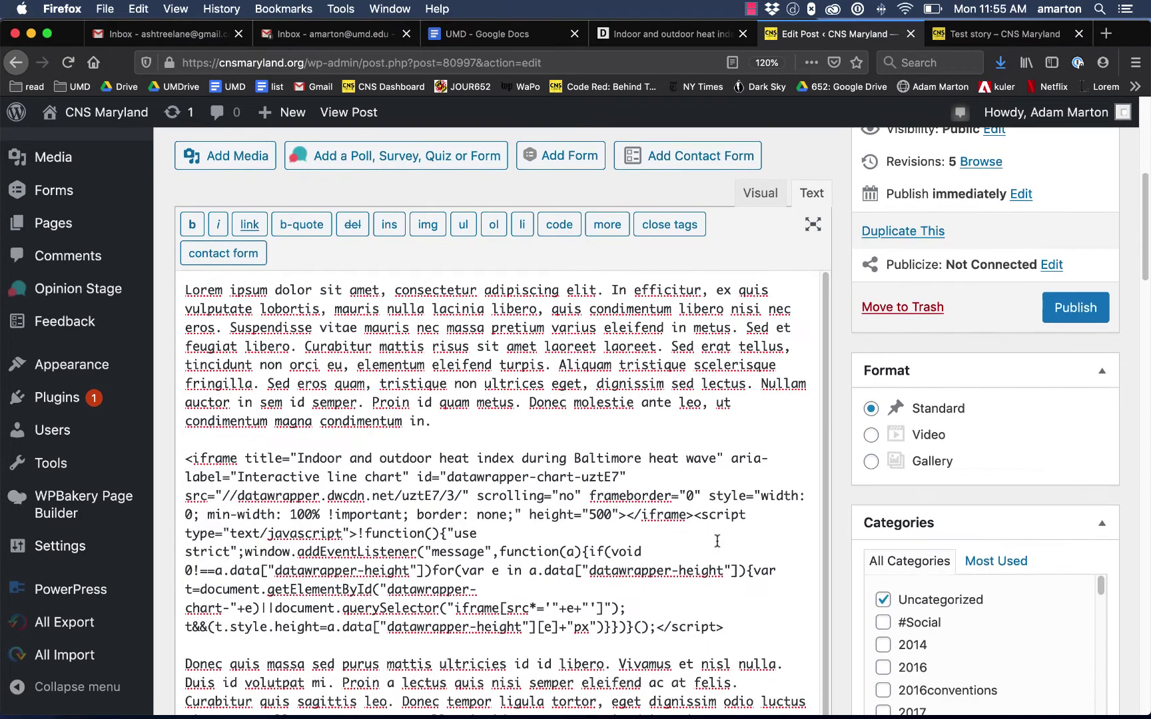
scroll(717, 541, up, 5)
click(905, 333)
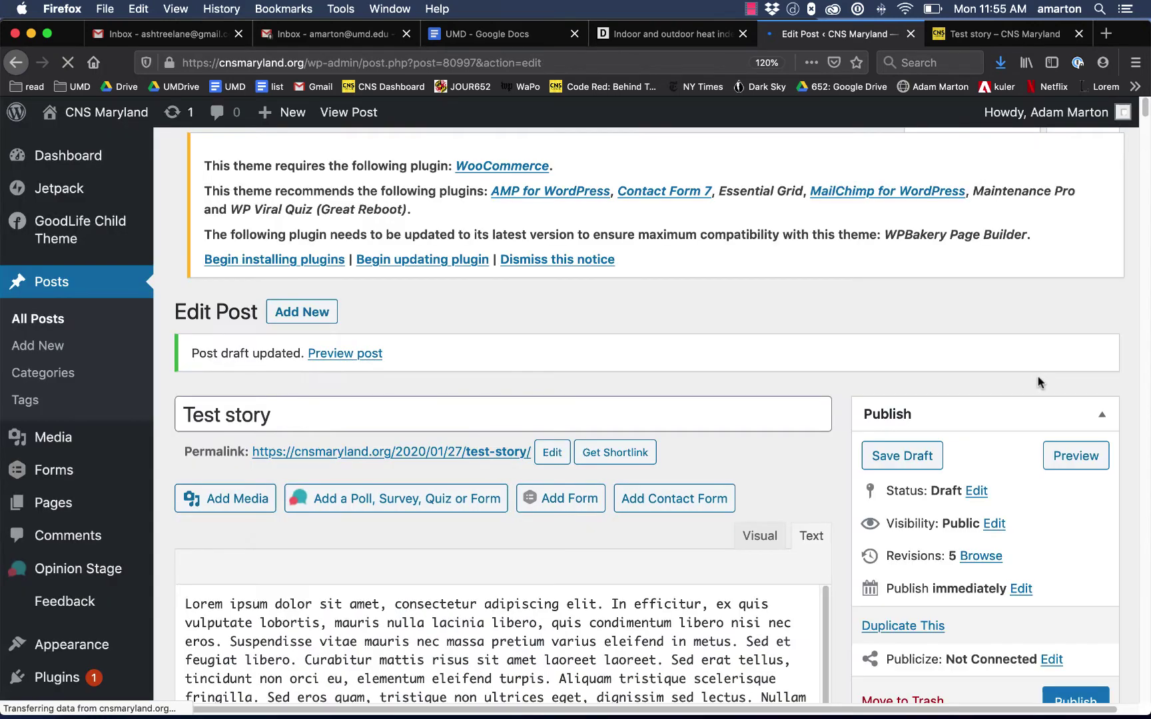
Preview 'Test story' and scroll down to the embedded heat-index chart.
click(1085, 455)
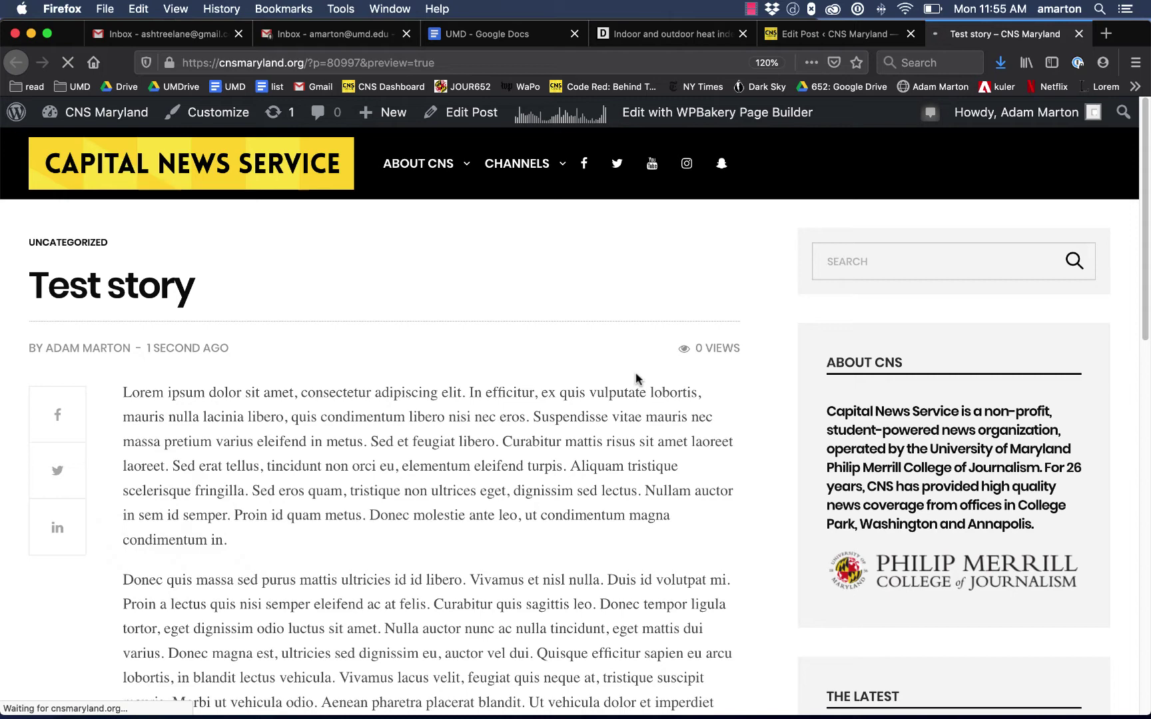
scroll(640, 376, down, 2)
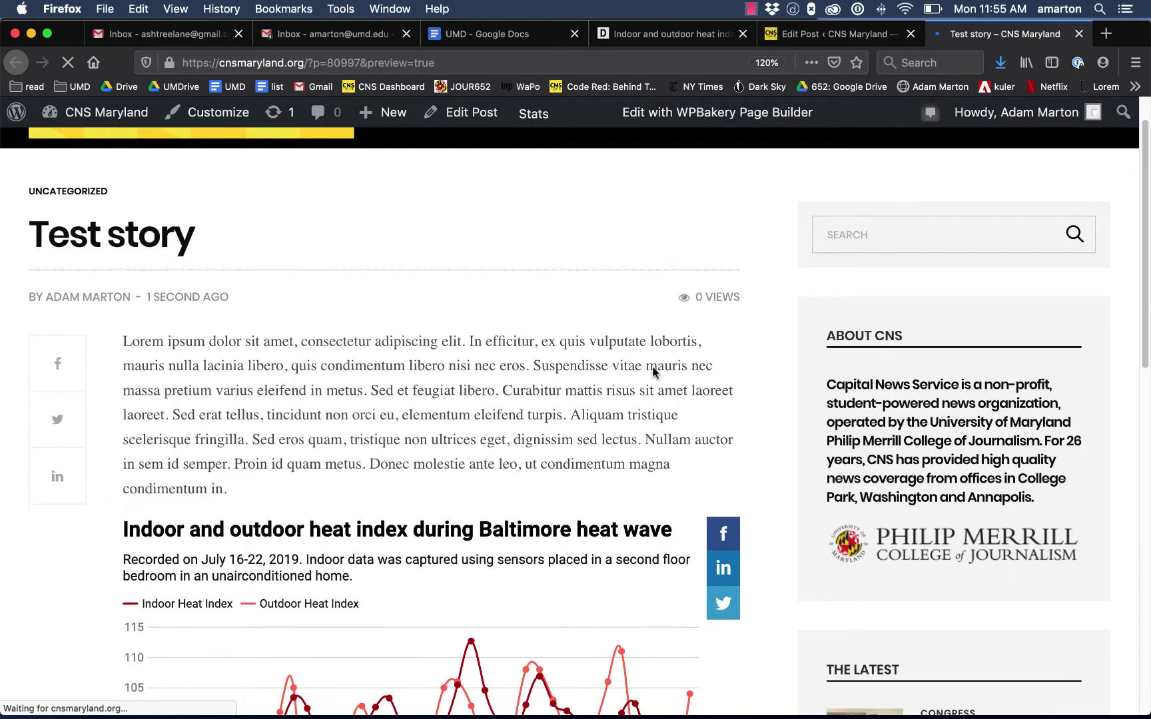
scroll(653, 371, down, 6)
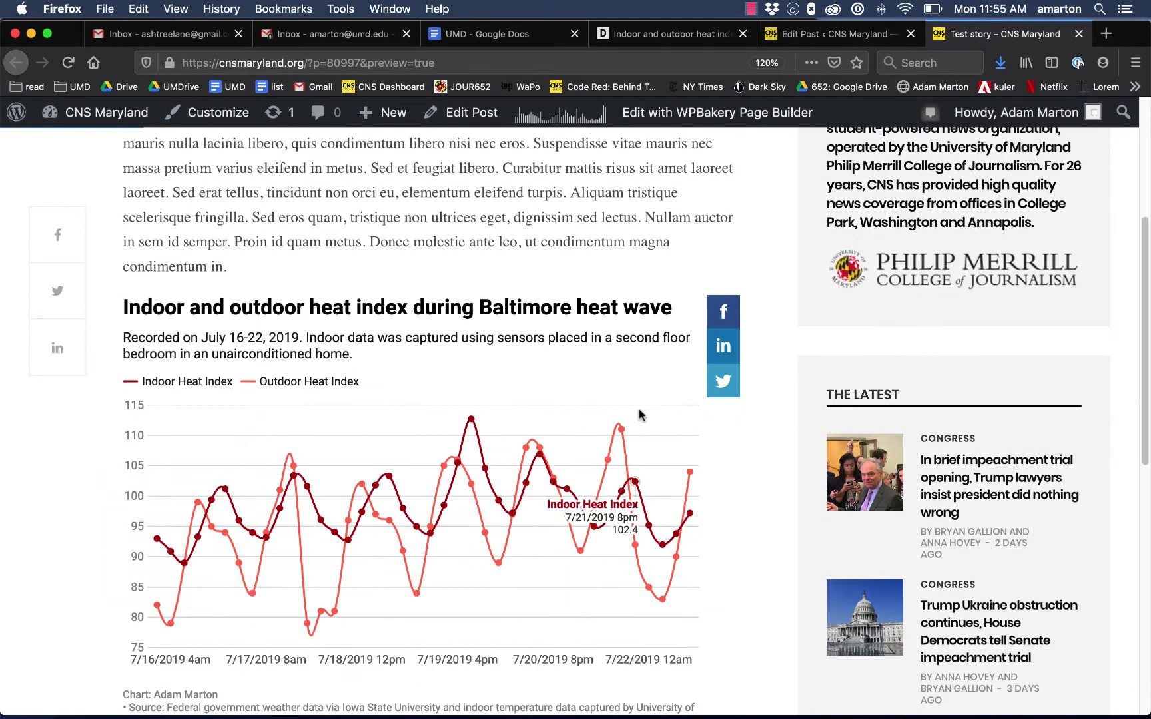
scroll(640, 415, down, 3)
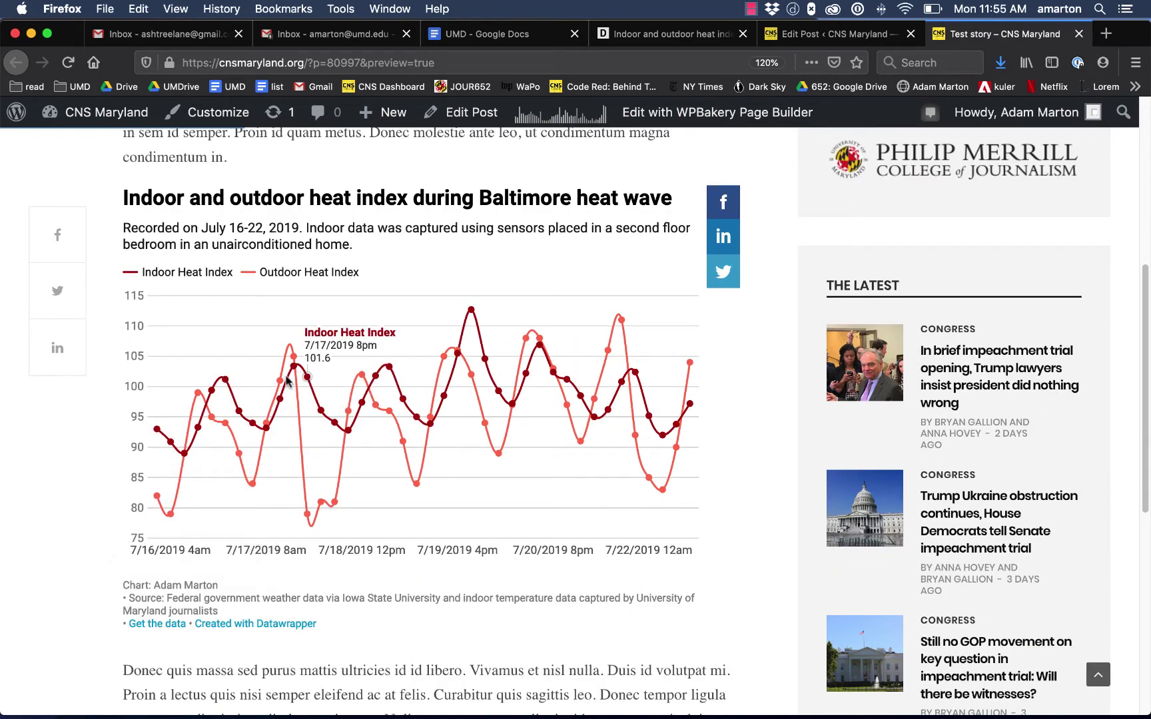
Resize the browser window to check the chart adapts, then return to the post editor.
drag(1148, 419, 957, 437)
drag(1100, 437, 1140, 453)
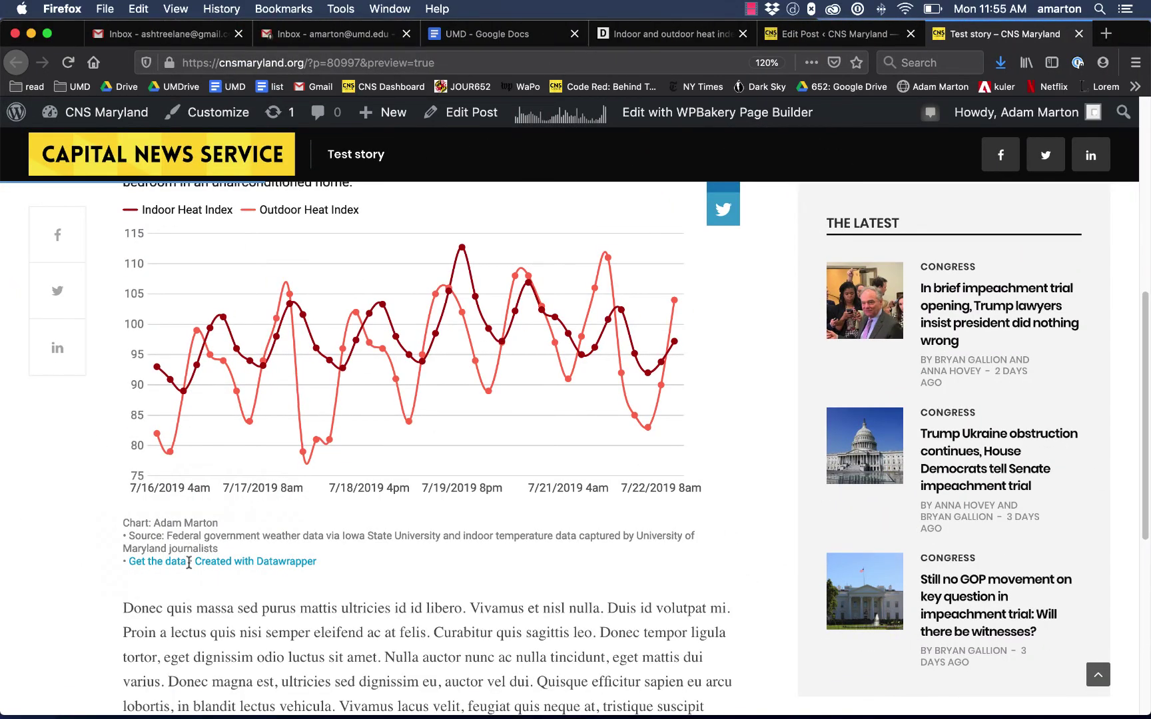
scroll(188, 563, up, 7)
scroll(284, 469, down, 10)
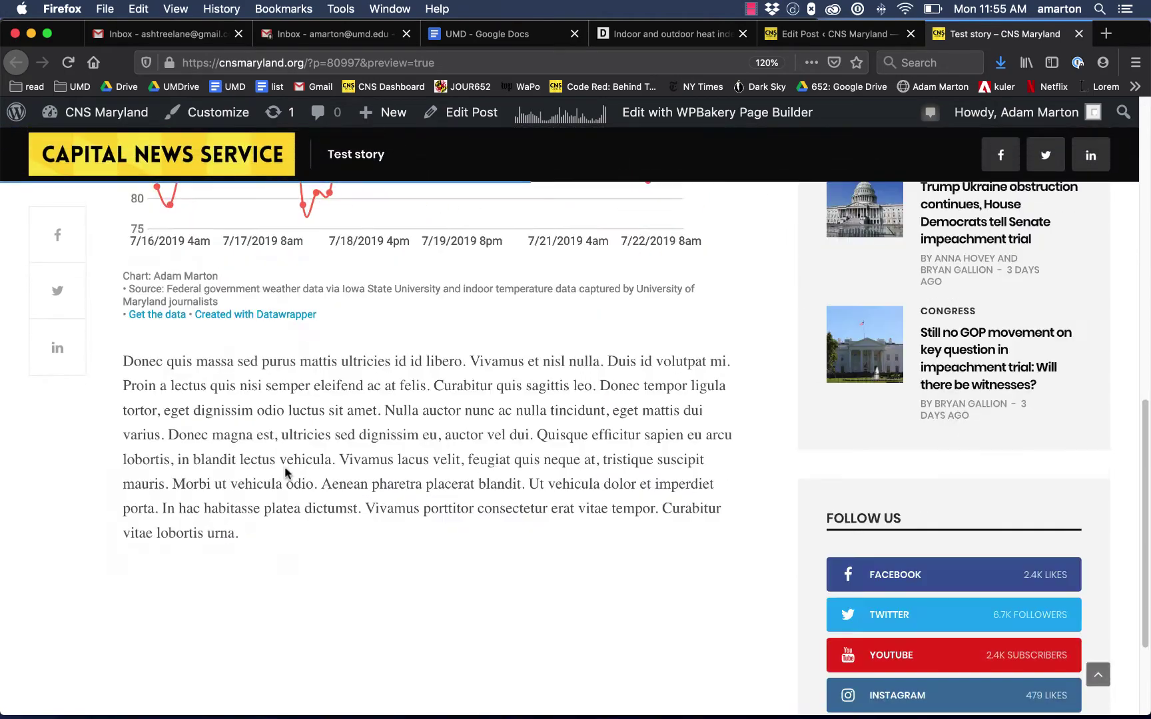
scroll(284, 467, up, 10)
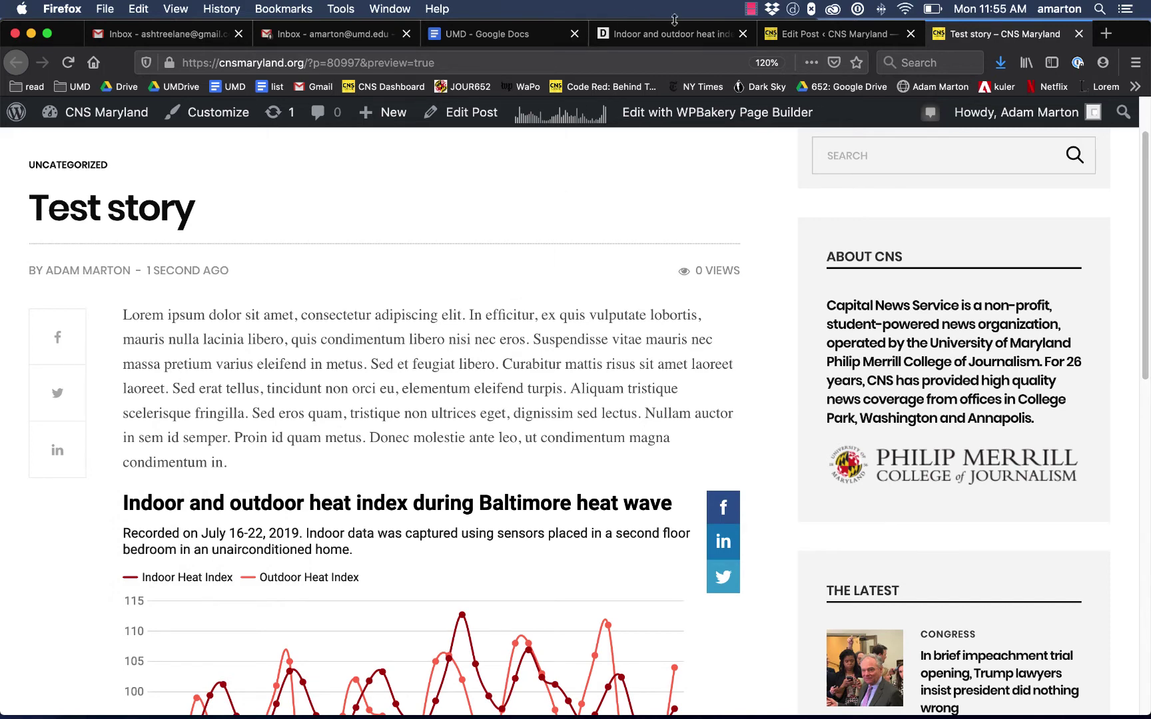
key(ctrl+shift+Tab)
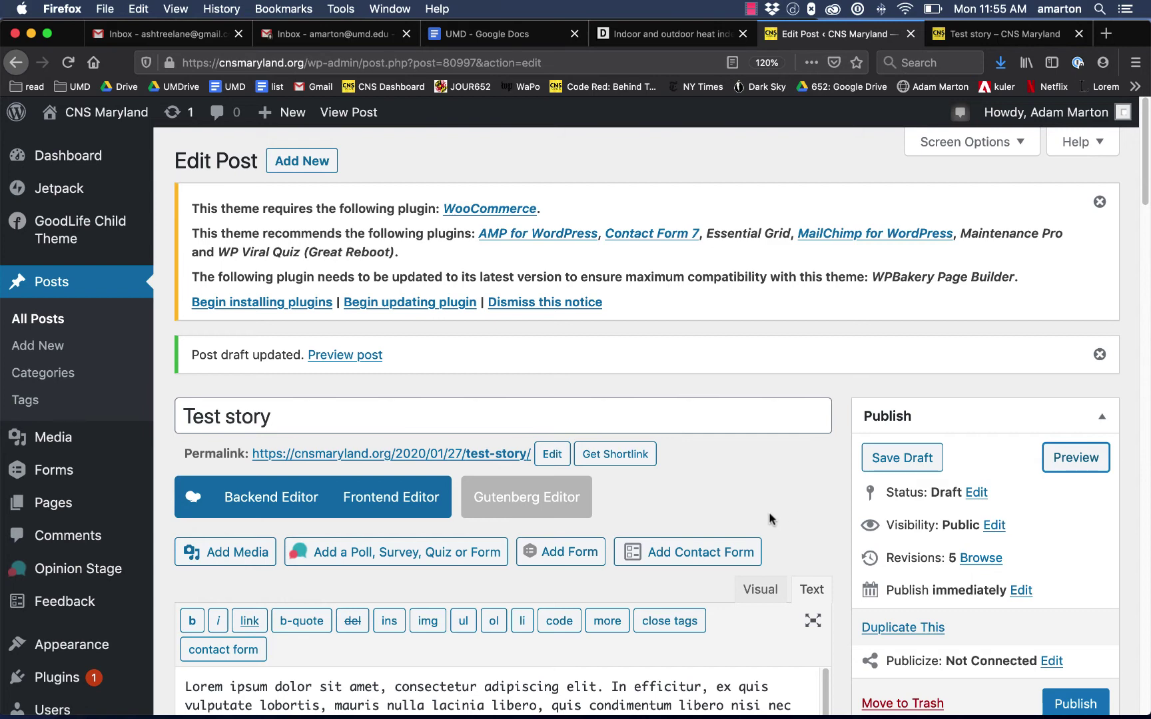
Scroll the heat-index chart's publish page past the embed code to the PNG/PDF/SVG export options.
click(666, 33)
scroll(442, 473, down, 1)
drag(157, 425, 251, 433)
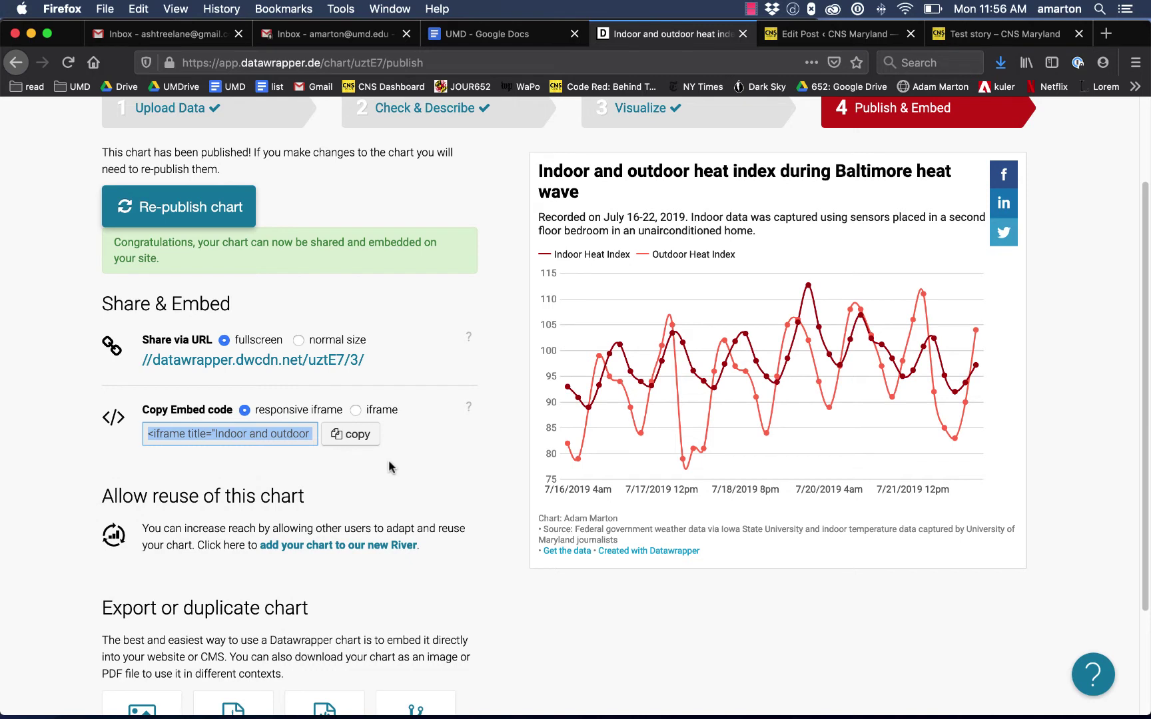
scroll(421, 462, down, 3)
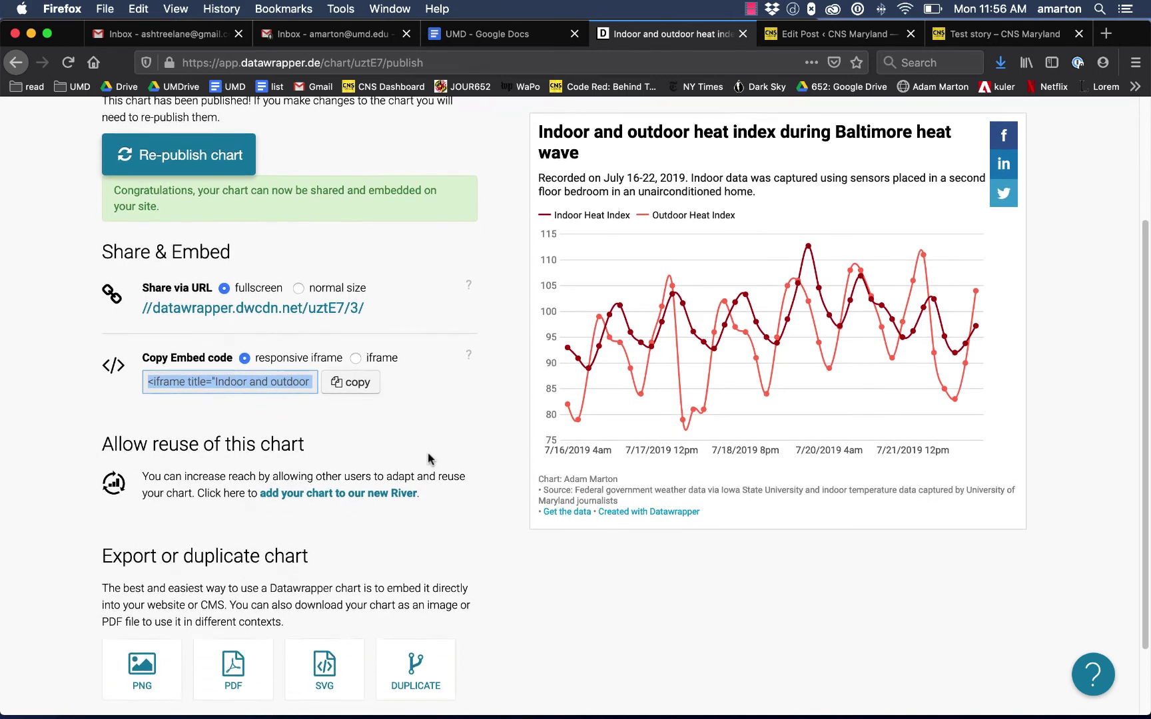
scroll(430, 460, down, 3)
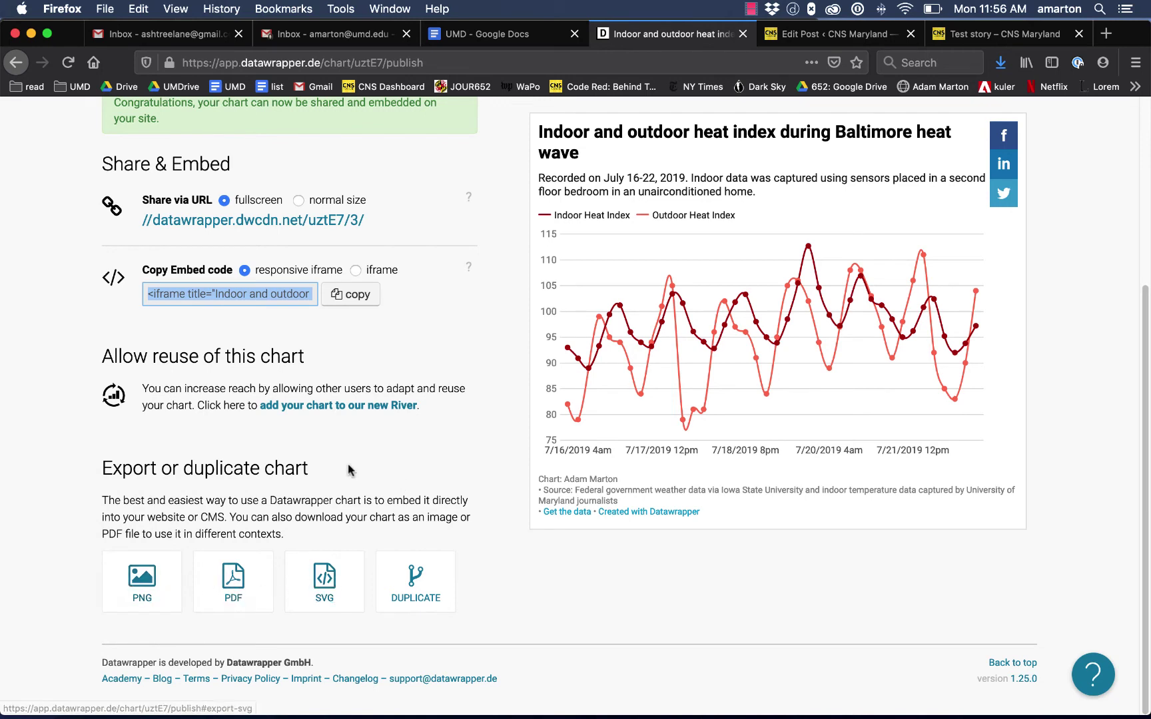
Export the heat-index chart as a PNG, changing its width from 600 to 1000, and download it.
click(160, 575)
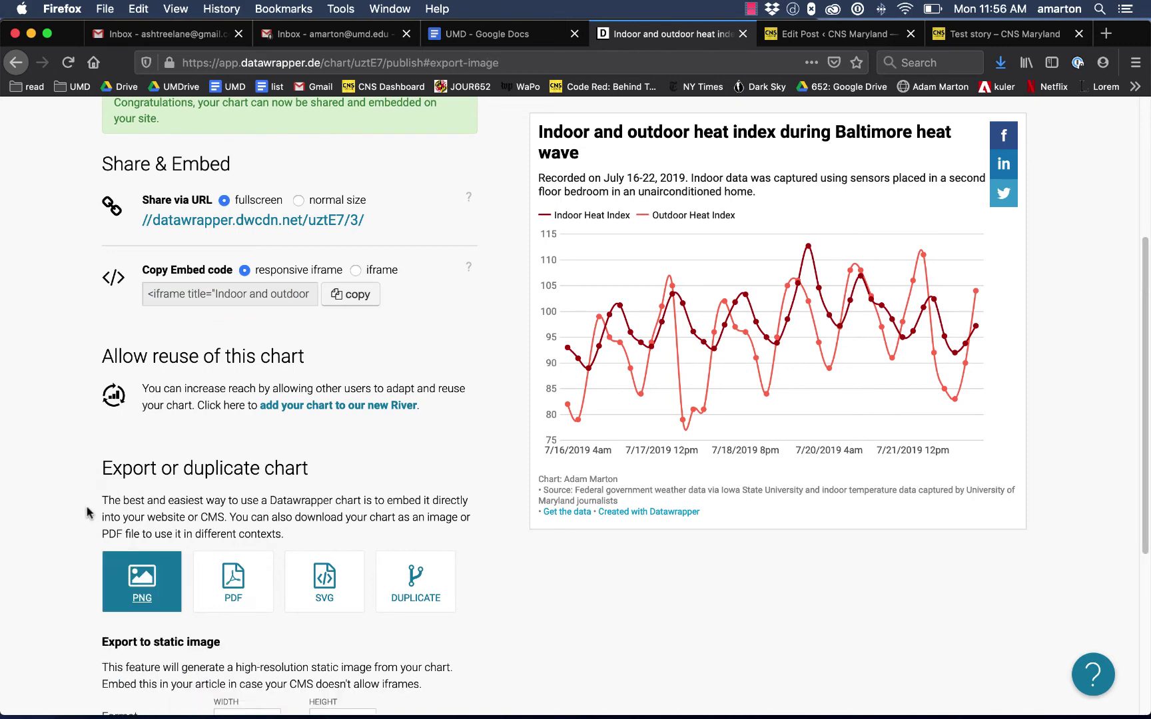
scroll(90, 513, down, 1)
scroll(81, 501, down, 5)
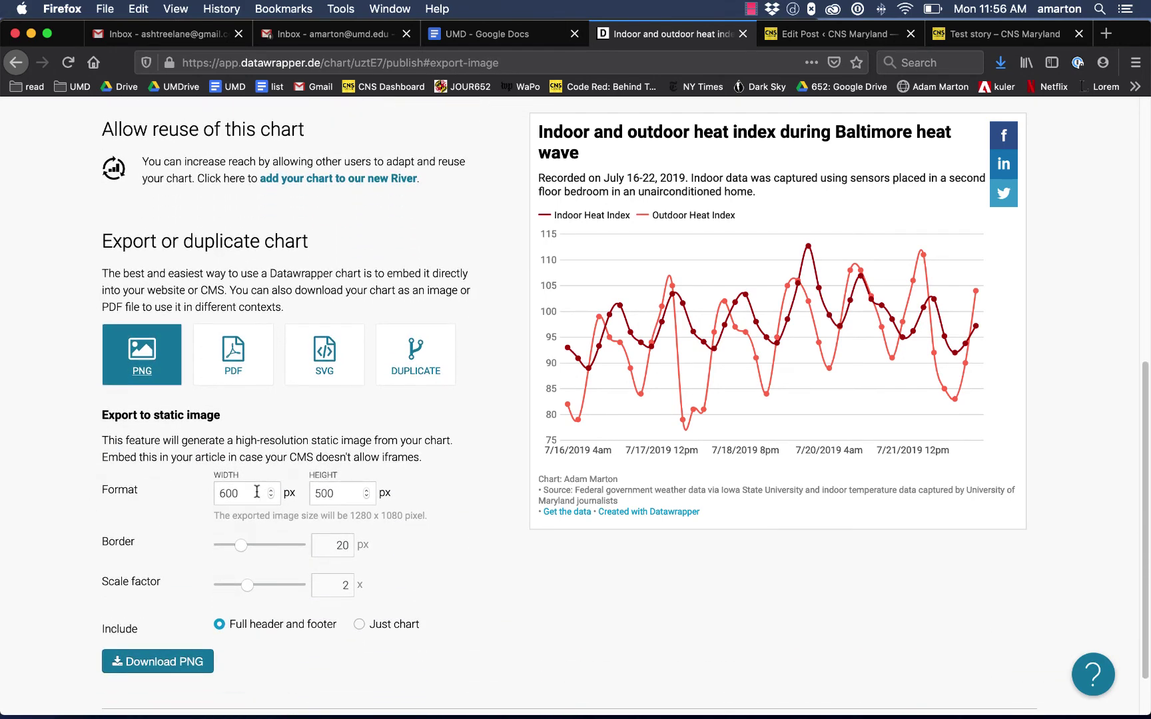
double_click(257, 492)
text(1000)
click(589, 622)
scroll(590, 623, down, 1)
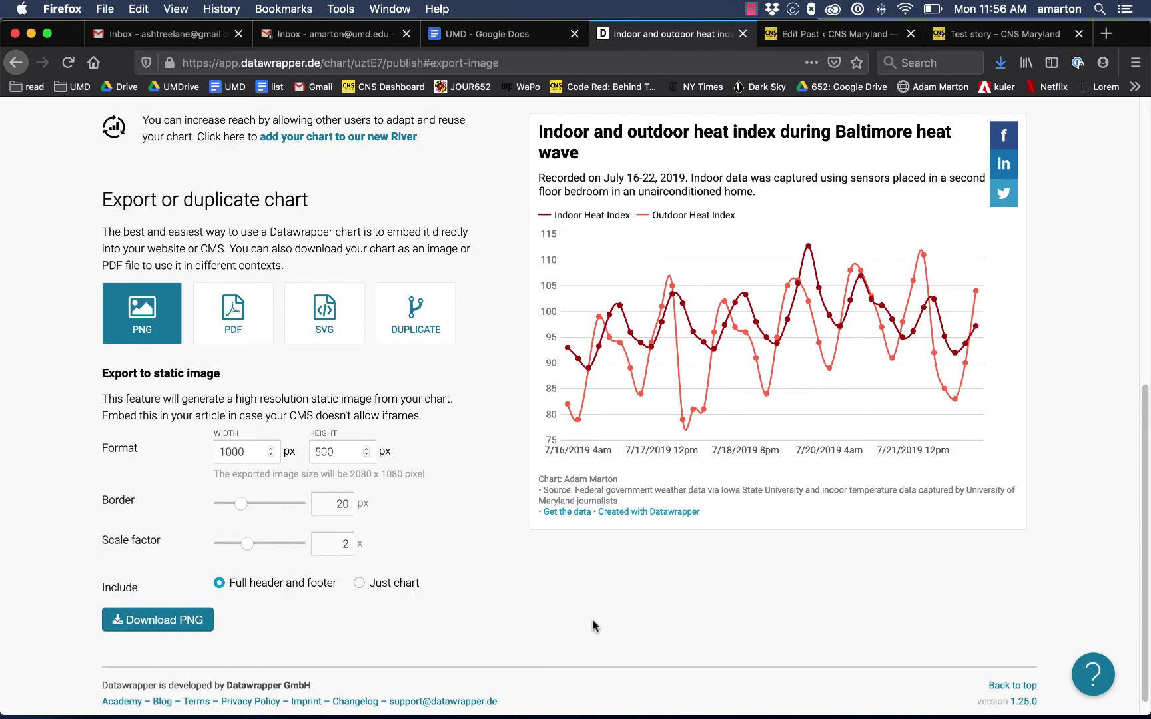
click(195, 625)
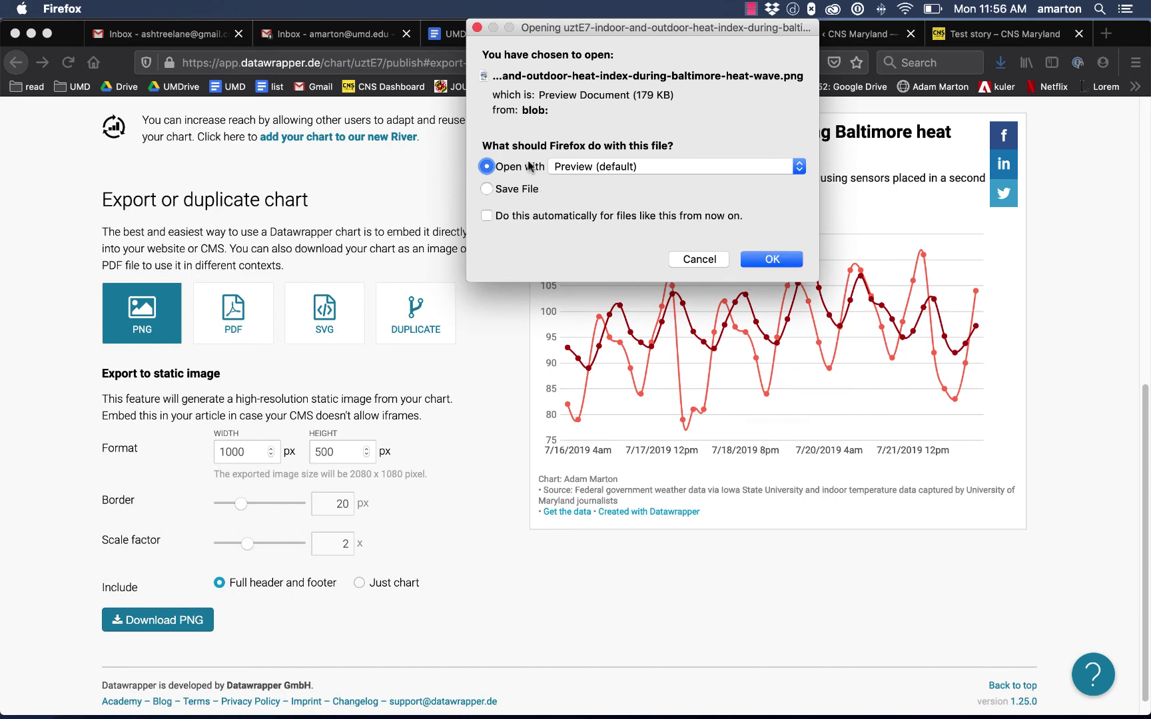
click(771, 259)
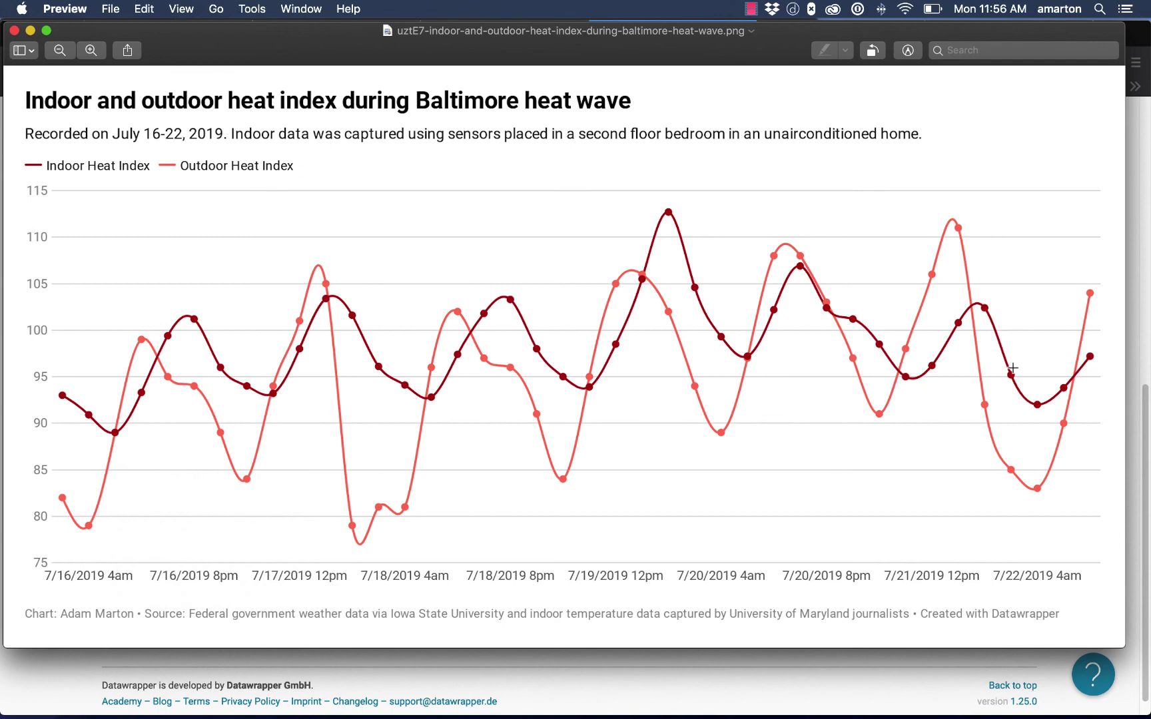
drag(269, 42, 294, 55)
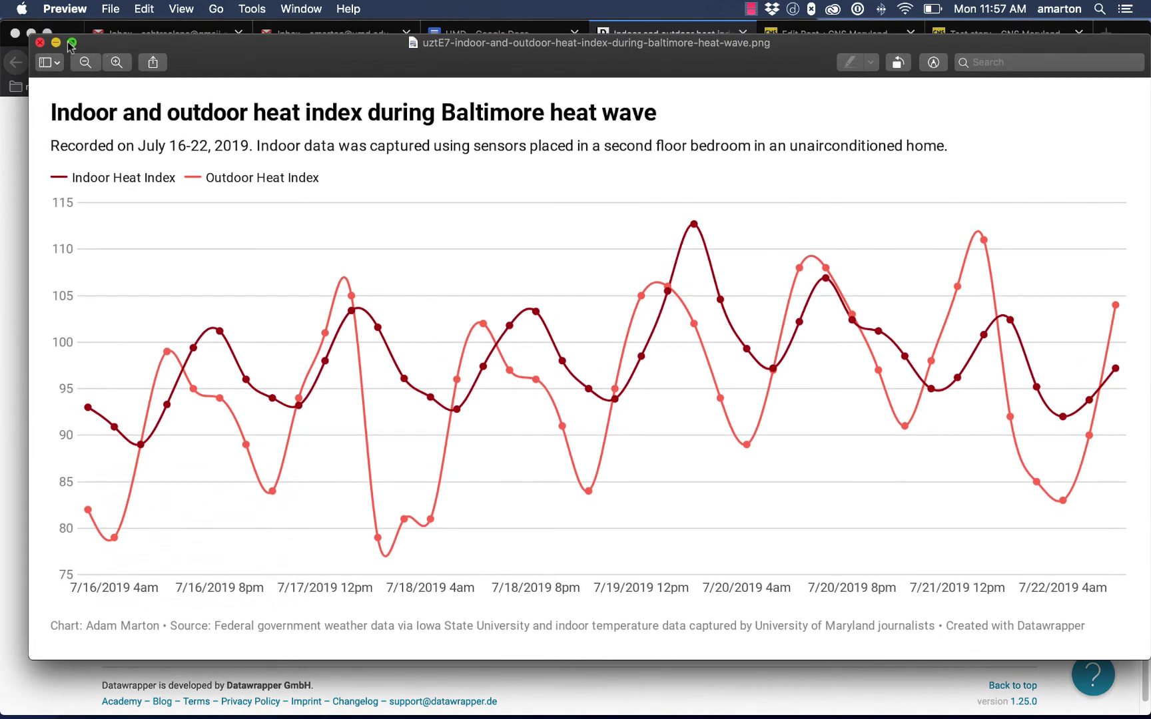
Close the exported PNG in Preview and scroll back to the top of the uztE7 chart's publish page.
click(40, 43)
scroll(78, 431, up, 4)
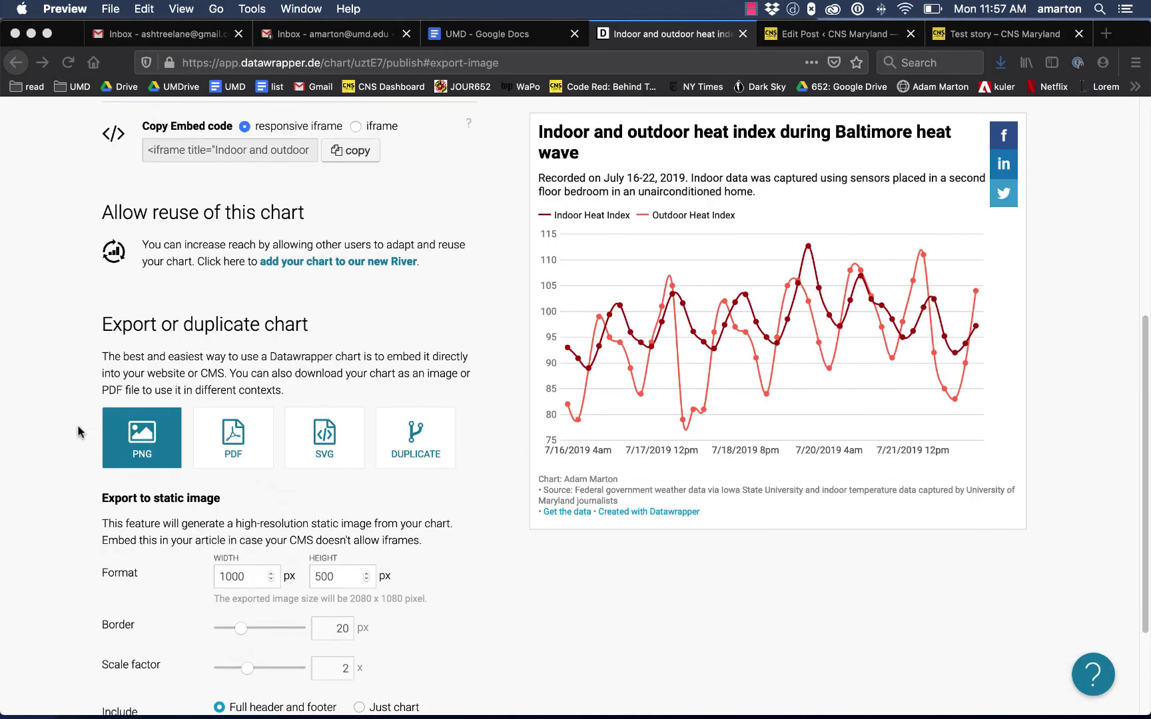
scroll(79, 432, up, 4)
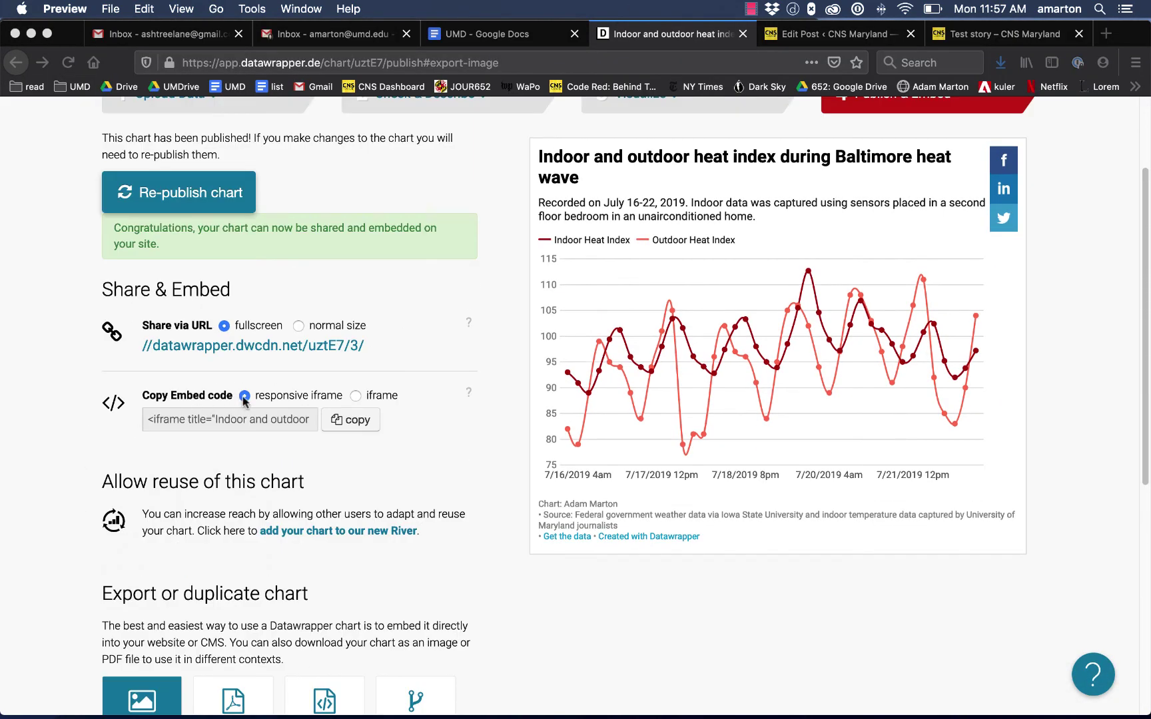
scroll(1033, 646, up, 1)
scroll(1061, 637, down, 3)
scroll(1061, 634, up, 5)
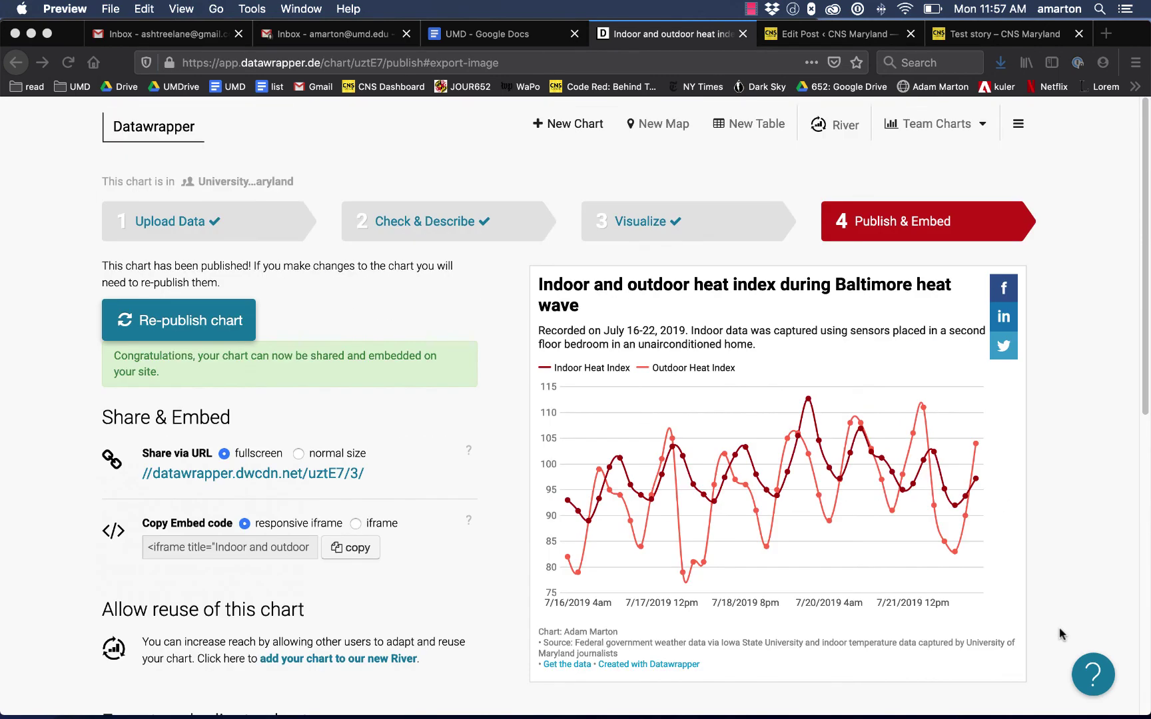